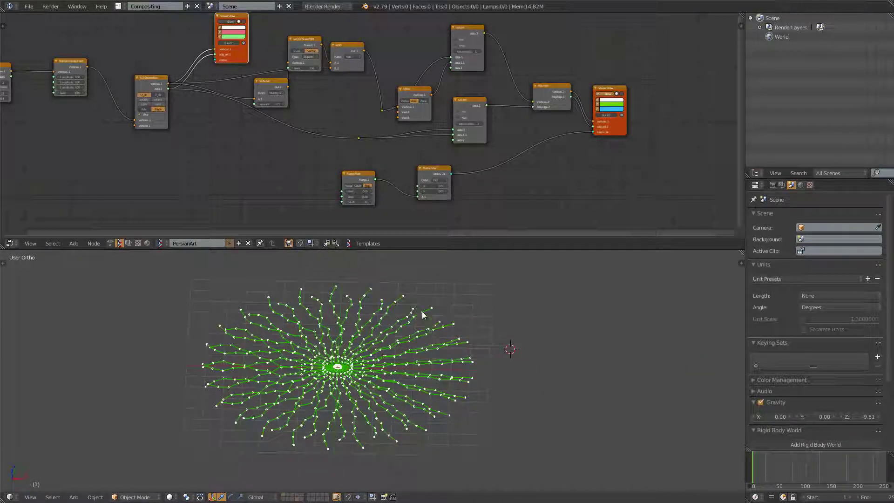
Switch the 3D viewport to the top orthographic view of the radial pattern.
middle_click_drag(410, 310, 242, 347)
left_click(30, 497)
left_click(42, 456)
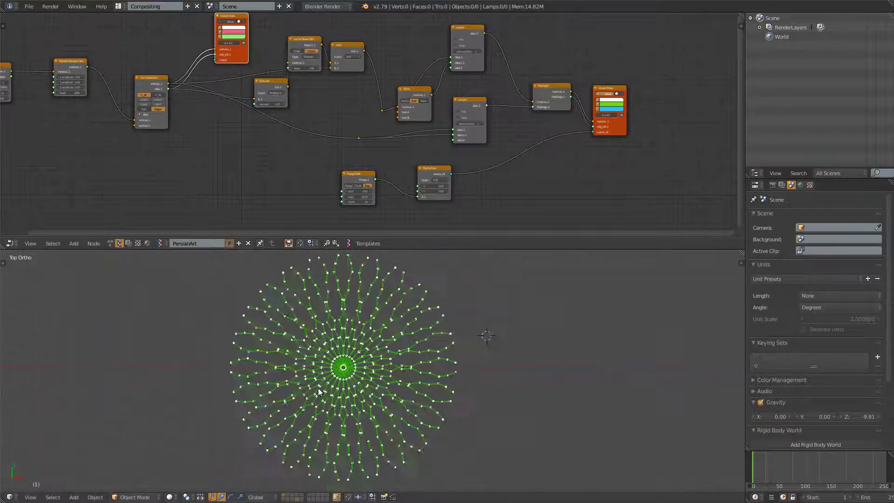
scroll(309, 174, "up", 3)
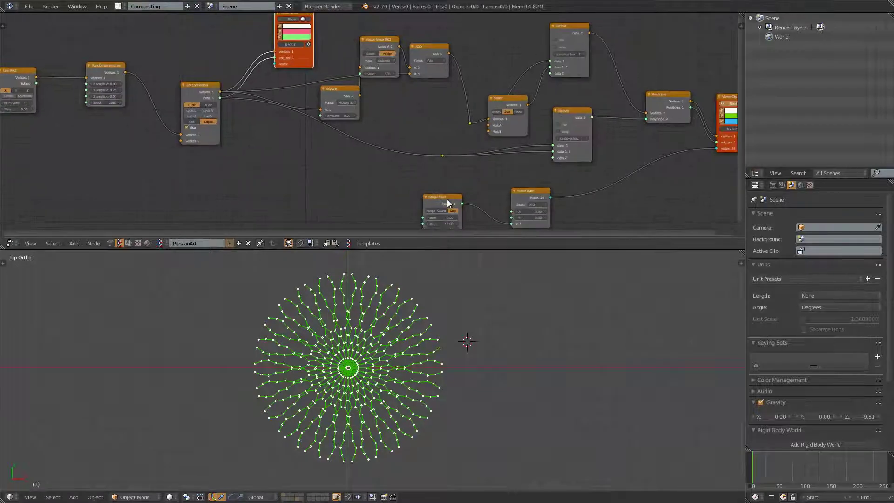
Move the Matrix Euler and Range Float nodes closer beneath the lower List Join node.
left_click_drag(515, 191, 556, 178)
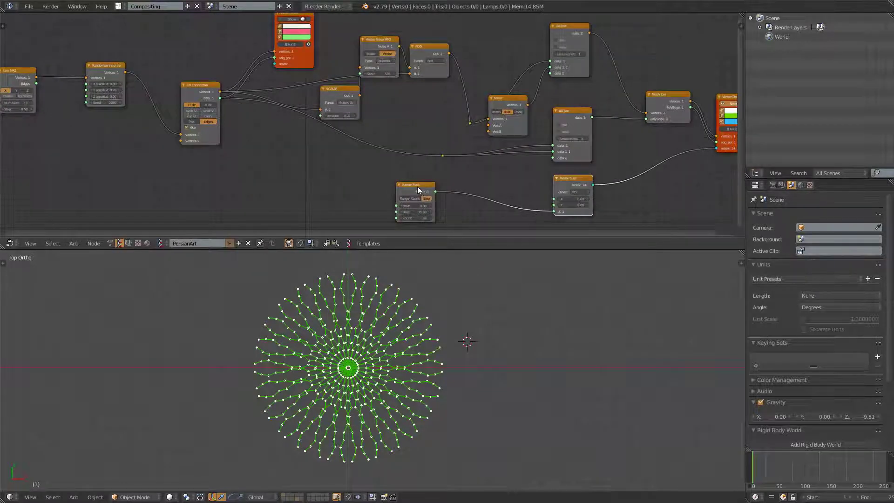
left_click_drag(419, 188, 477, 183)
scroll(370, 371, "up", 5)
scroll(389, 371, "down", 3)
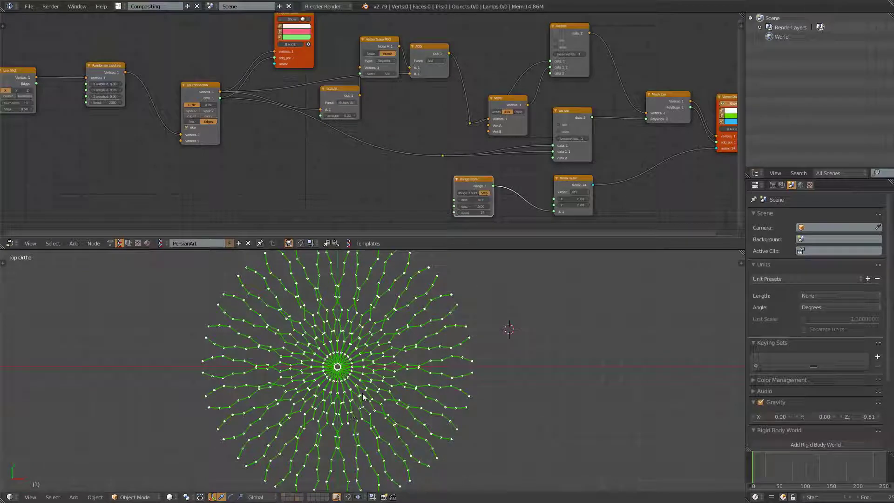
scroll(373, 376, "up", 2)
scroll(372, 376, "down", 2)
Set the seed of the Randomize input vertices node to 2168.
scroll(226, 144, "up", 3)
middle_click_drag(98, 136, 280, 197)
scroll(256, 159, "up", 3)
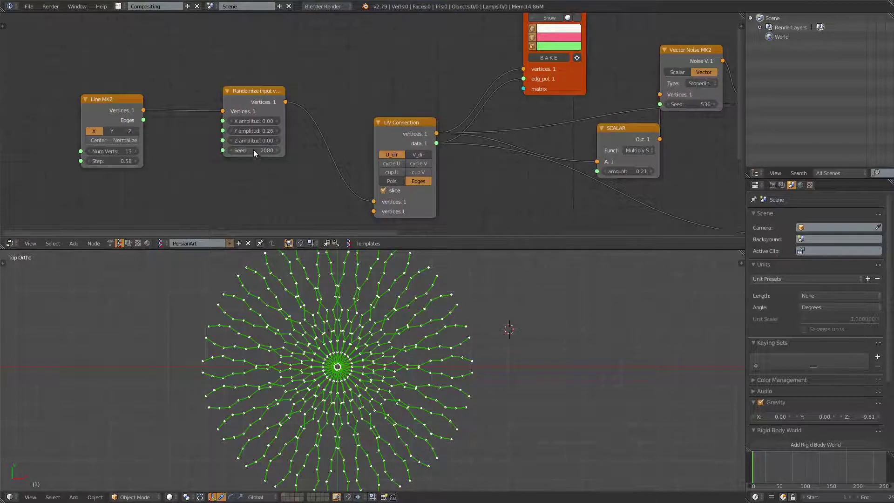
mouse_move(253, 149)
left_mouse_down()
mouse_move(279, 145)
mouse_move(255, 153)
left_mouse_up()
scroll(424, 368, "up", 4)
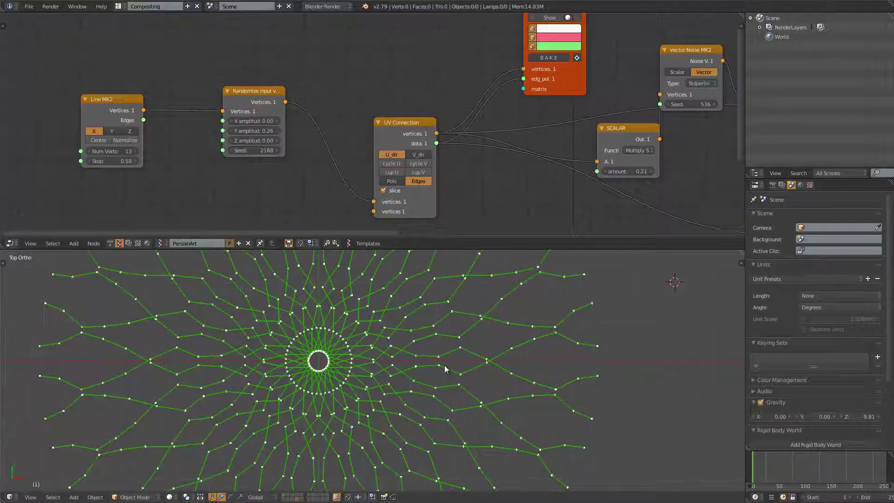
Reduce the Line MK2 node's step to 0.25.
middle_click_drag(120, 126, 130, 130)
mouse_move(125, 167)
left_mouse_down()
mouse_move(140, 167)
mouse_move(122, 161)
left_mouse_up()
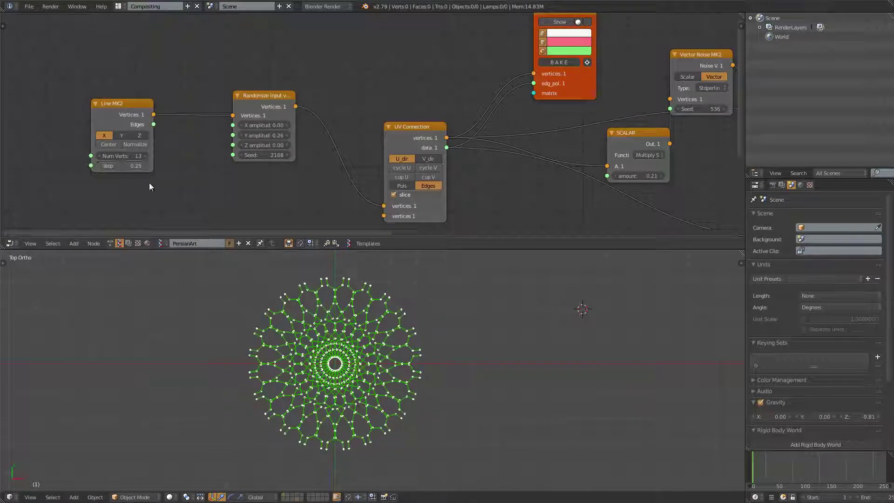
scroll(323, 341, "up", 3)
scroll(322, 341, "down", 3)
scroll(324, 293, "up", 1)
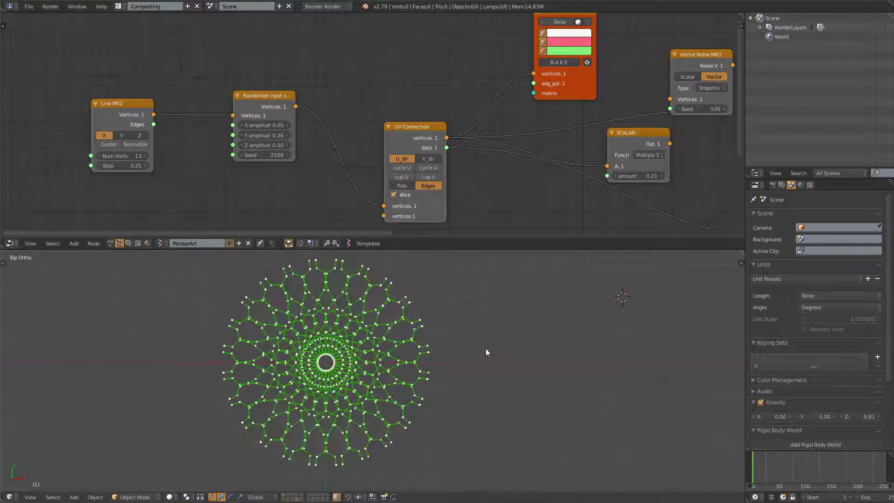
Space out the Line MK2, Randomize, UV Connection and first Viewer Draw nodes at the start of the node tree.
middle_click_drag(465, 154, 313, 135)
scroll(349, 356, "up", 8)
scroll(352, 363, "down", 3)
scroll(353, 362, "down", 4)
middle_click_drag(366, 196, 377, 188)
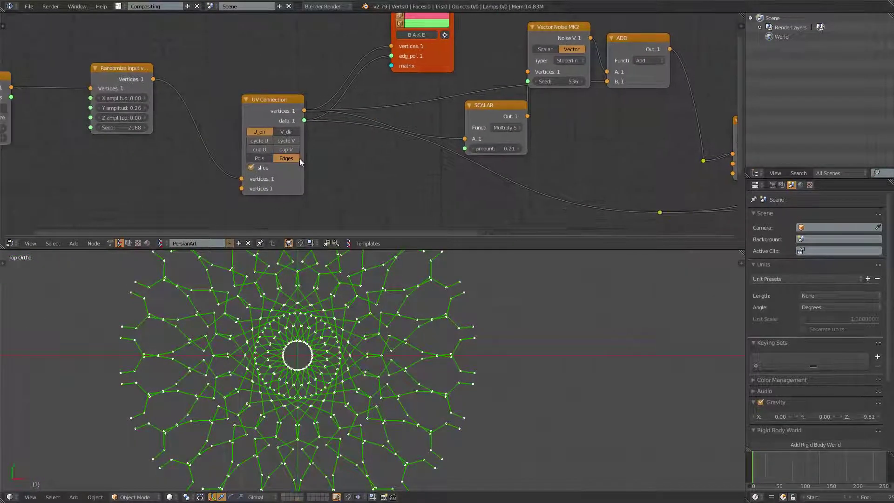
middle_click_drag(303, 151, 348, 154)
scroll(231, 145, "down", 3)
middle_click_drag(150, 128, 230, 136)
left_click_drag(172, 101, 104, 99)
left_click_drag(283, 93, 197, 80)
left_click_drag(395, 115, 298, 86)
middle_click_drag(500, 64, 272, 97)
left_click_drag(299, 58, 255, 37)
scroll(645, 138, "down", 1)
Enlarge the node editor and rearrange the List Join, Mirror and Add nodes and the reroute point so their links read clearly.
middle_click_drag(644, 138, 226, 97)
left_click_drag(433, 250, 433, 294)
scroll(344, 206, "down", 1)
middle_click_drag(346, 204, 493, 170)
left_click_drag(379, 128, 379, 121)
left_click_drag(369, 40, 373, 21)
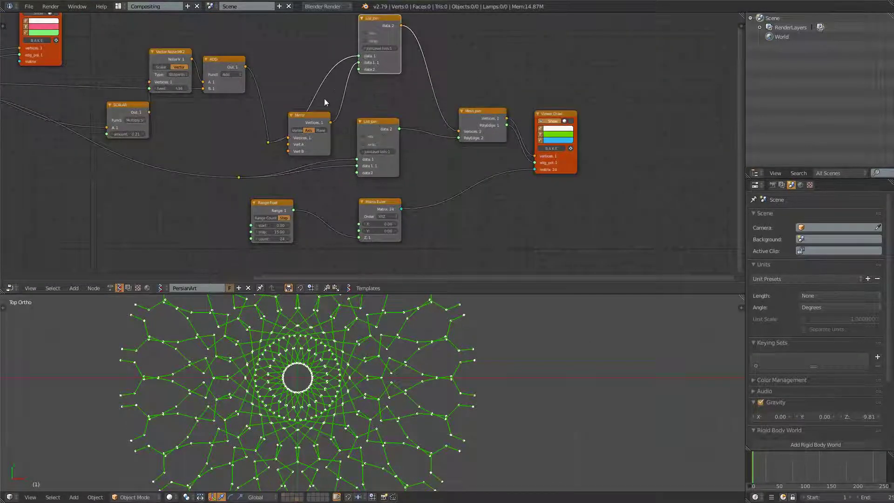
left_click_drag(304, 119, 319, 105)
left_click_drag(234, 72, 234, 59)
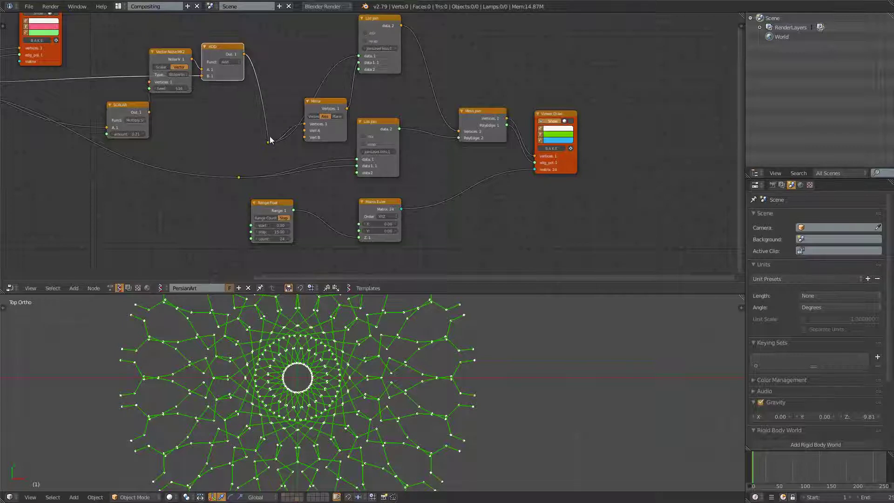
left_click_drag(269, 141, 274, 73)
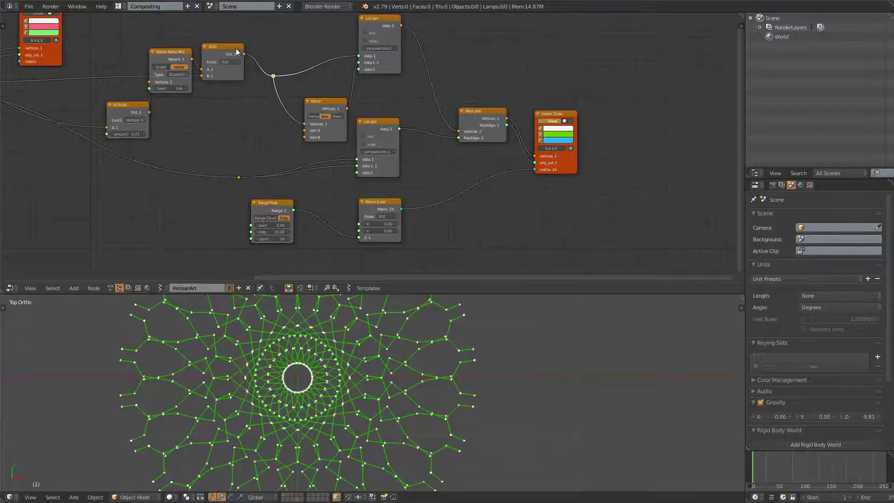
left_click_drag(236, 52, 243, 54)
Spread out the Mesh Join, final Viewer Draw, Vector Noise and Scalar nodes, and cut both links from Mesh Join to Viewer Draw.
middle_click_drag(414, 117, 420, 144)
left_click_drag(478, 139, 477, 114)
left_click_drag(559, 145, 695, 160)
middle_click_drag(605, 187, 591, 183)
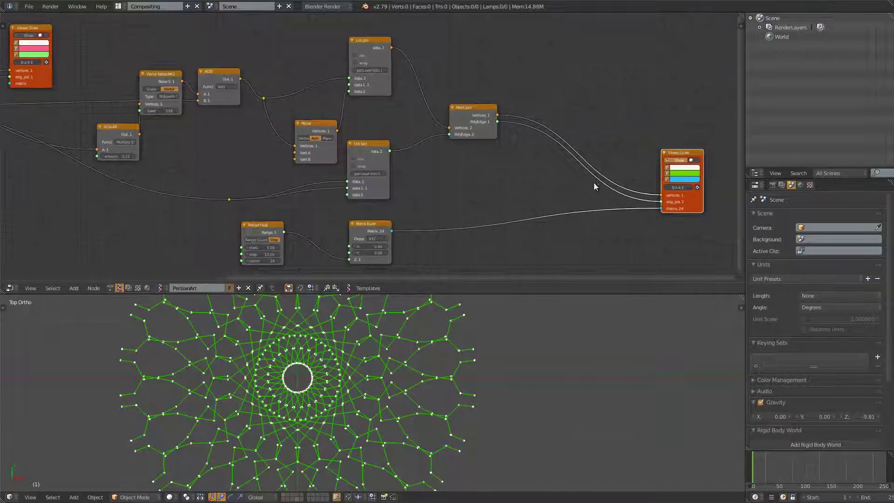
left_click_drag(562, 186, 554, 116, "ctrl")
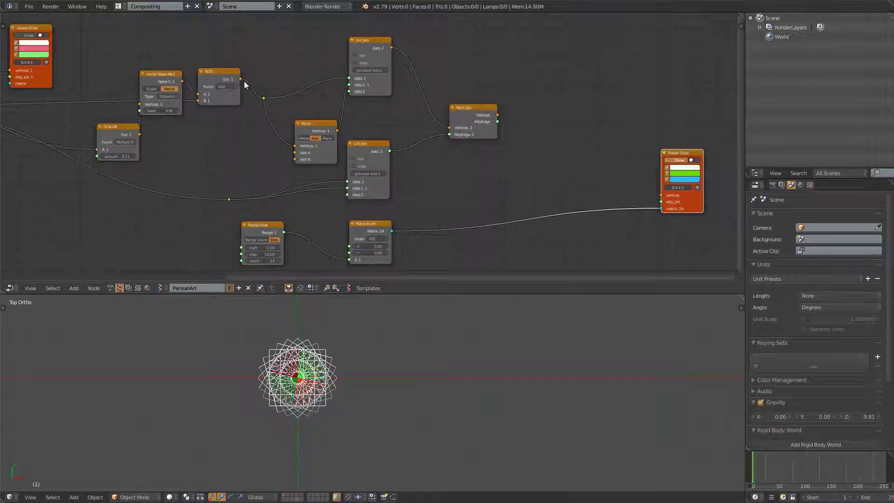
left_click_drag(146, 77, 138, 54)
left_click_drag(124, 130, 85, 97)
Feed the Add output into Viewer Draw through a new UV Connection node set to Edges, linking its data to edg_pol.
mouse_move(241, 79)
left_mouse_down()
mouse_move(456, 132)
mouse_move(579, 146)
mouse_move(644, 173)
mouse_move(661, 195)
left_mouse_up()
scroll(468, 398, "down", 2)
middle_click_drag(637, 212, 603, 214)
key("alt+space")
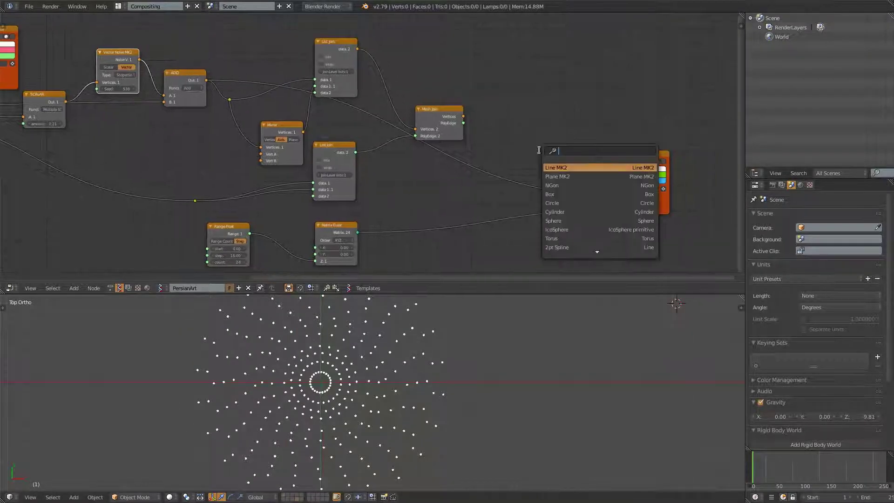
type("uv")
key("Return")
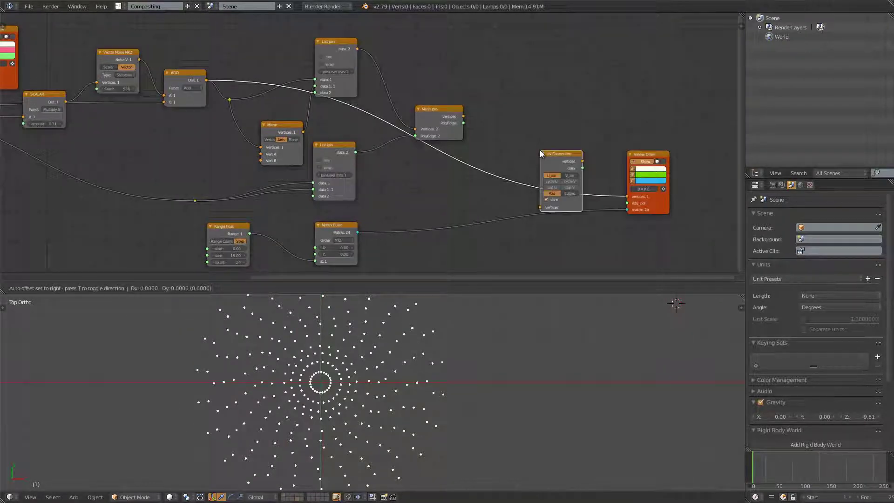
left_click(540, 150)
left_click_drag(571, 157, 627, 203)
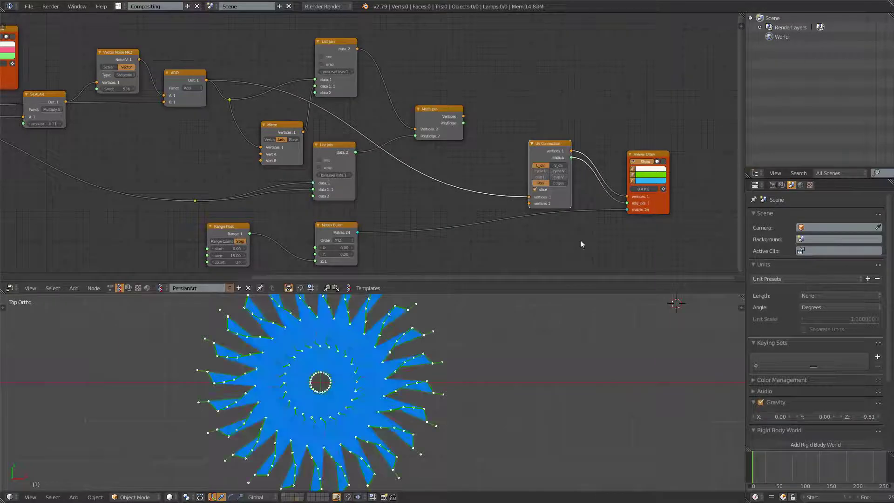
scroll(525, 157, "up", 1)
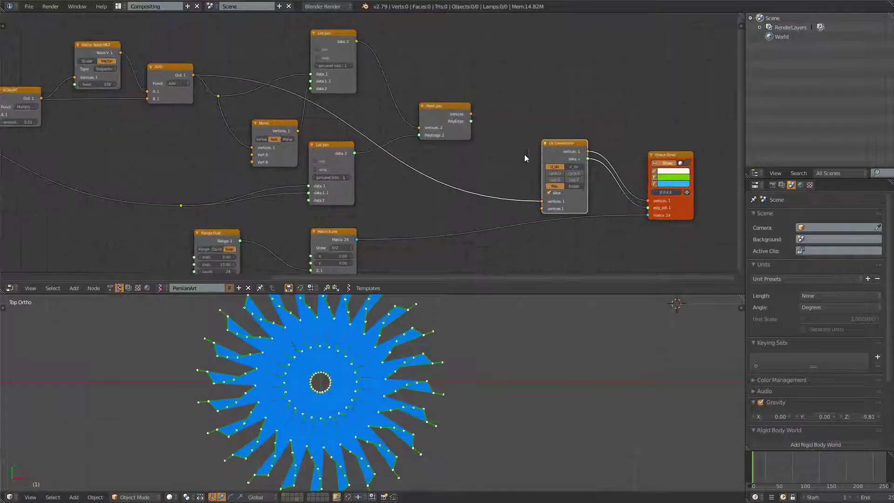
left_click(576, 185)
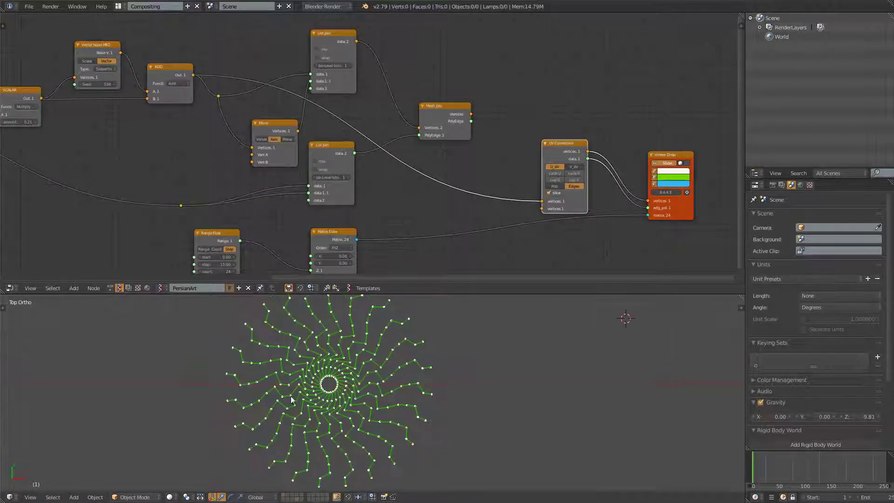
scroll(373, 345, "up", 1)
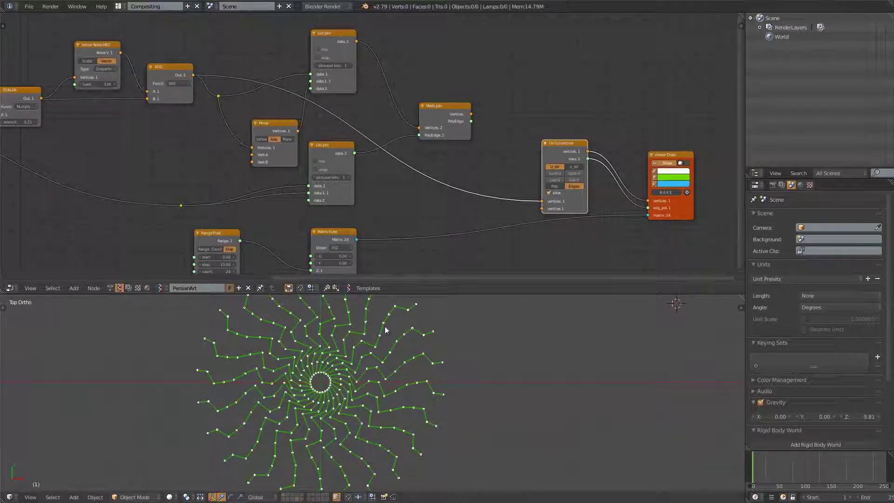
Delete the UV Connection node placed between Add and Viewer Draw.
left_click_drag(553, 149, 540, 134)
key("x")
Reposition the Mirror, both List Join, Add and Vector Noise nodes into a tidier layout.
middle_click_drag(279, 124, 371, 185)
scroll(371, 191, "up", 3)
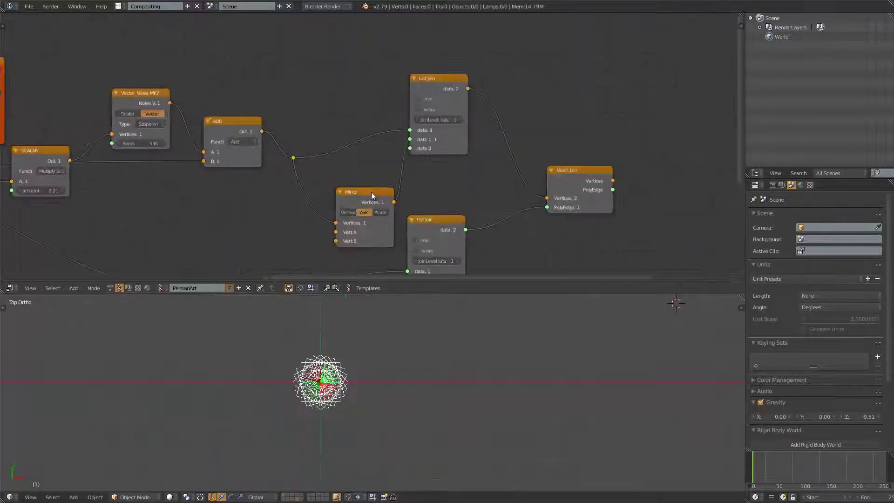
left_click_drag(371, 196, 356, 186)
scroll(335, 153, "up", 1)
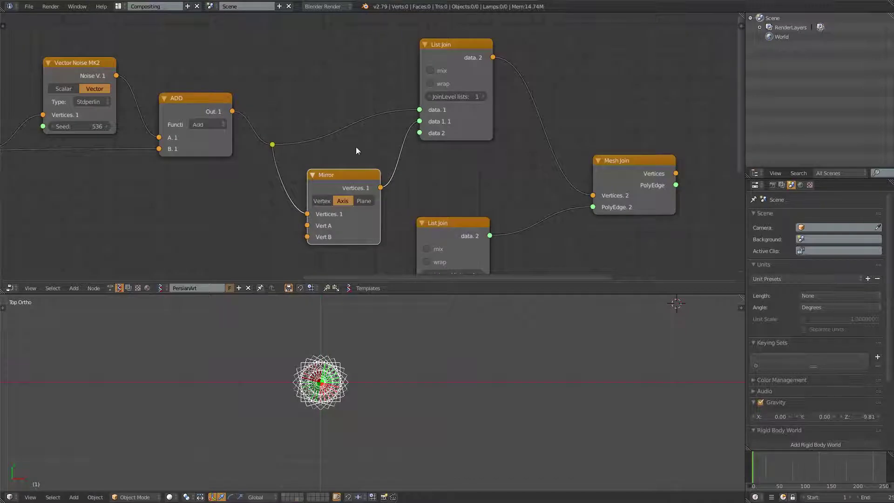
scroll(367, 167, "down", 2)
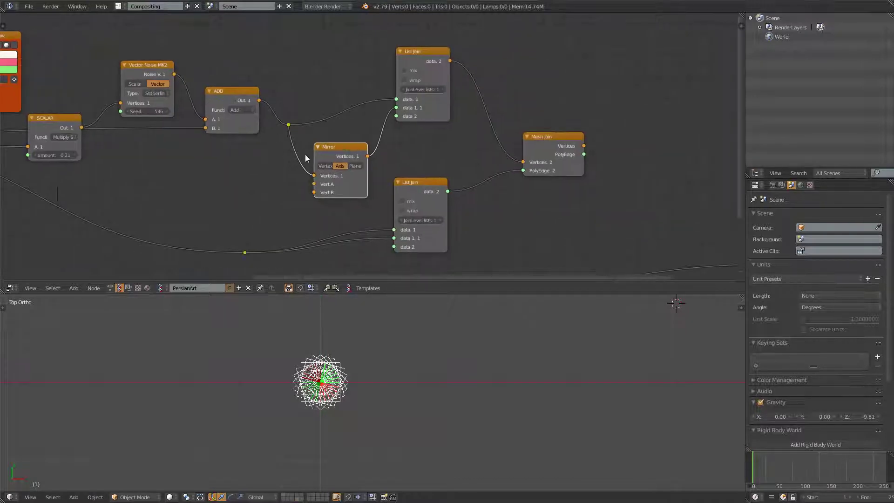
left_click_drag(427, 185, 437, 180)
middle_click_drag(425, 101, 368, 122)
left_click_drag(359, 78, 379, 84)
mouse_move(169, 123)
left_mouse_down()
mouse_move(168, 102)
mouse_move(167, 110)
left_mouse_up()
left_click_drag(105, 92, 100, 81)
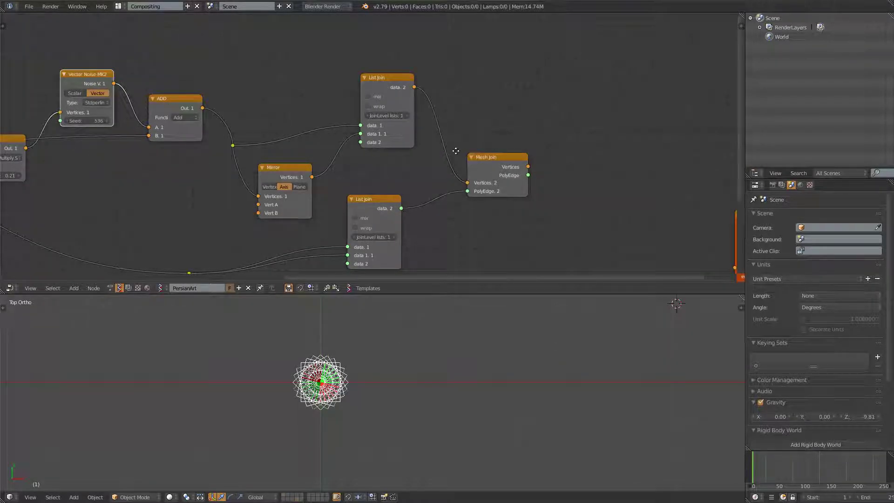
Reconnect Mesh Join's Vertices and PolyEdge outputs to the vertices and edg_pol inputs of Viewer Draw.
middle_click_drag(435, 143, 286, 103)
mouse_move(378, 126)
left_mouse_down()
mouse_move(585, 227)
mouse_move(512, 201)
mouse_move(585, 235)
left_mouse_up()
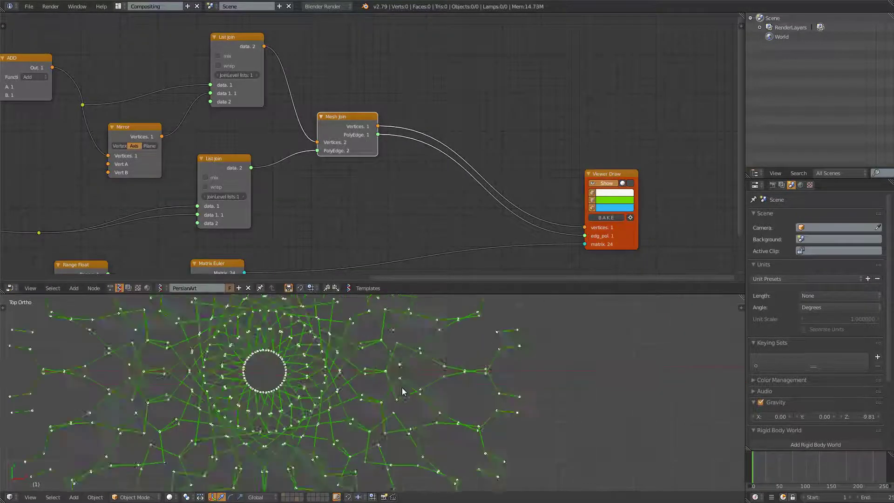
scroll(402, 391, "down", 4)
middle_click_drag(370, 407, 447, 399, "shift")
middle_click_drag(410, 194, 418, 180)
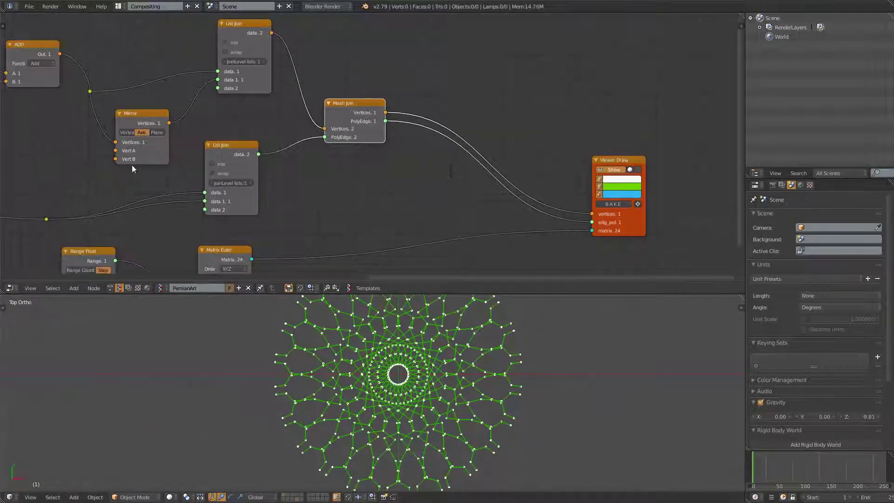
Set the Randomize node's seed to 2233 and raise its X amplitude.
middle_click_drag(140, 165, 399, 138)
left_click_drag(505, 182, 560, 186)
left_click_drag(378, 183, 495, 184)
middle_click_drag(520, 186, 390, 186)
left_click_drag(422, 186, 572, 178)
middle_click_drag(572, 178, 496, 178)
left_click_drag(282, 182, 410, 177)
middle_click_drag(58, 85, 400, 178)
scroll(349, 183, "down", 1)
middle_click_drag(100, 168, 181, 173)
middle_click_drag(100, 190, 331, 183)
scroll(330, 183, "up", 2)
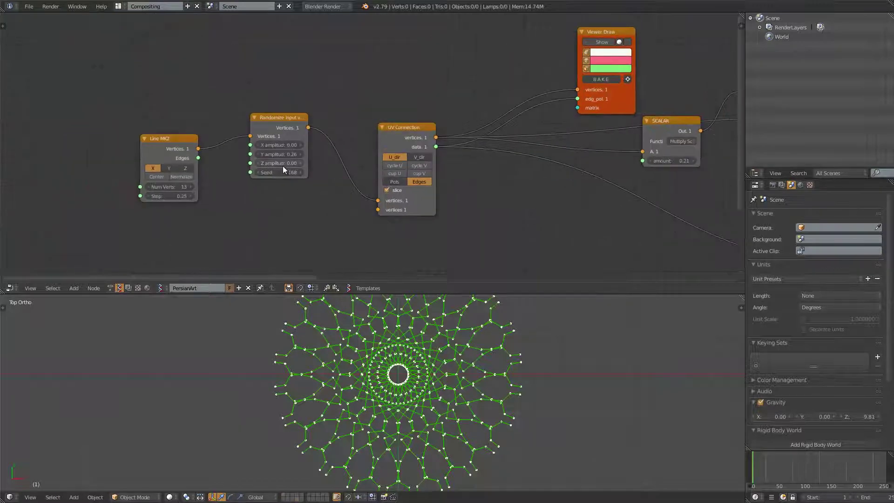
left_click_drag(283, 168, 309, 172)
scroll(273, 162, "up", 1)
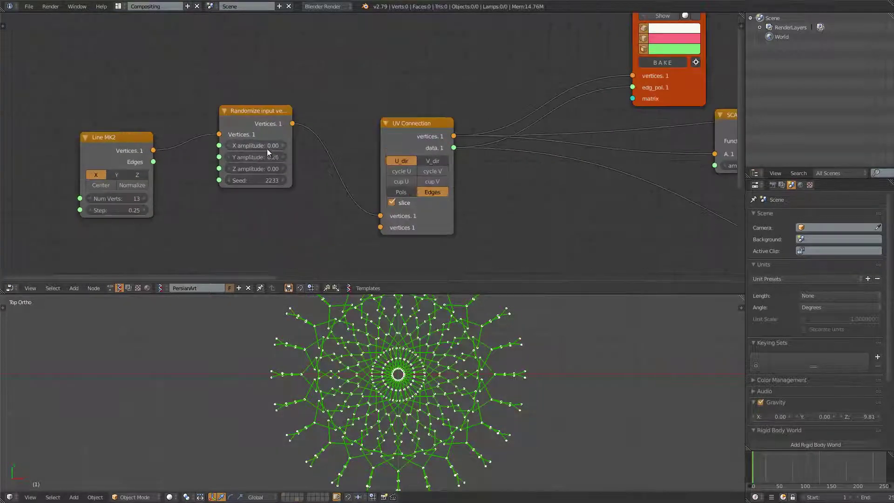
left_click_drag(263, 147, 309, 147)
Set the Vector Noise node's seed to 563.
middle_click_drag(412, 147, 265, 158)
middle_click_drag(596, 116, 375, 148)
scroll(375, 148, "up", 3)
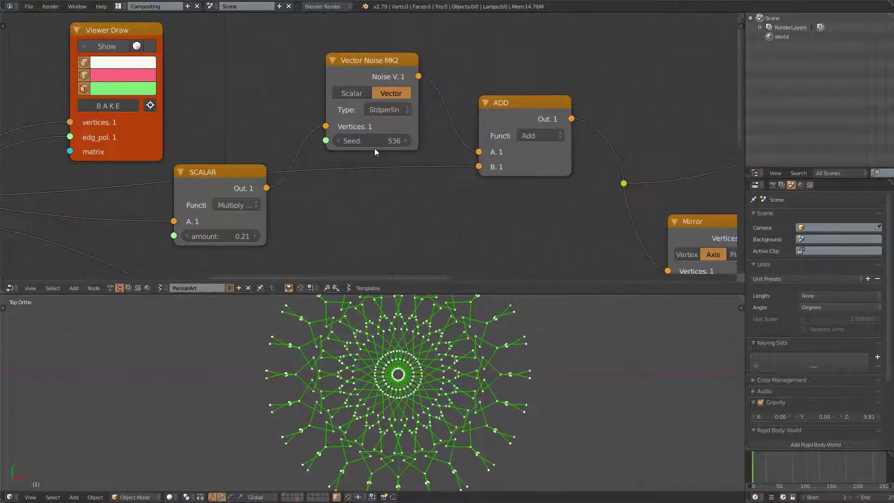
left_click_drag(374, 141, 387, 138)
scroll(364, 144, "down", 1)
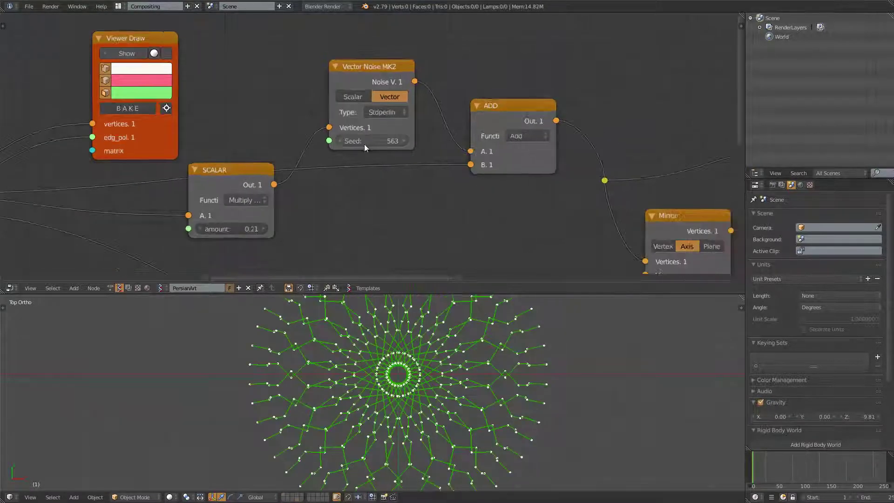
scroll(364, 144, "down", 1)
Set the Scalar node's multiply amount to -0.08 and the Vector Noise seed to 594.
left_click_drag(249, 178, 251, 192)
middle_click_drag(250, 193, 312, 184)
scroll(310, 191, "down", 1)
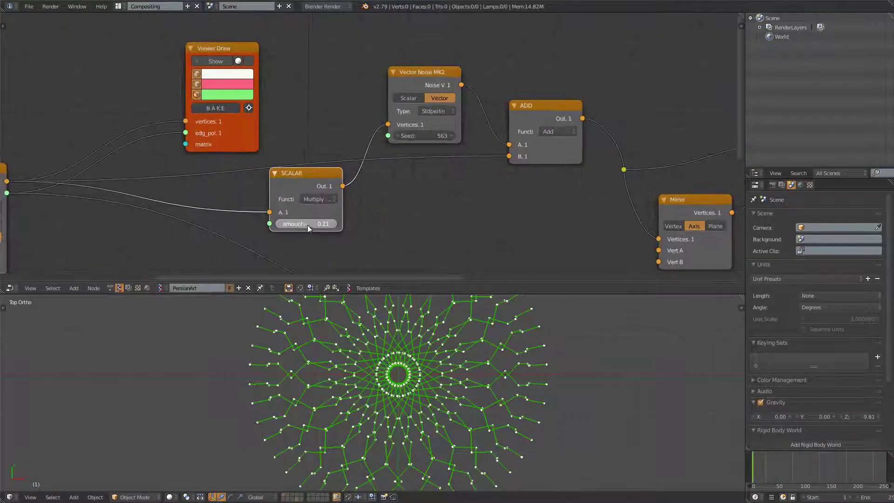
left_click_drag(307, 226, 338, 231)
left_click_drag(447, 135, 456, 137)
Enlarge the 3D viewport area and inspect the whole rosette pattern from above.
scroll(474, 363, "up", 1)
middle_click_drag(474, 363, 415, 390, "shift")
scroll(453, 351, "down", 2)
left_click_drag(460, 294, 460, 229)
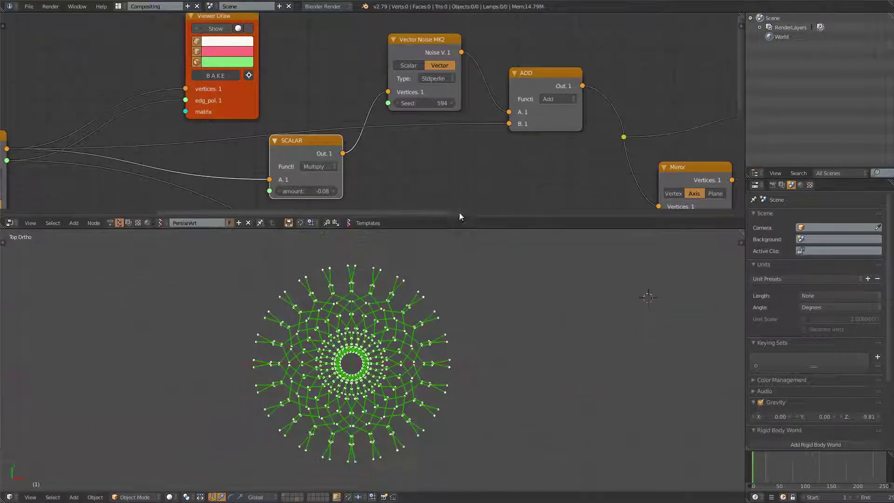
scroll(344, 313, "up", 1)
scroll(421, 315, "up", 1)
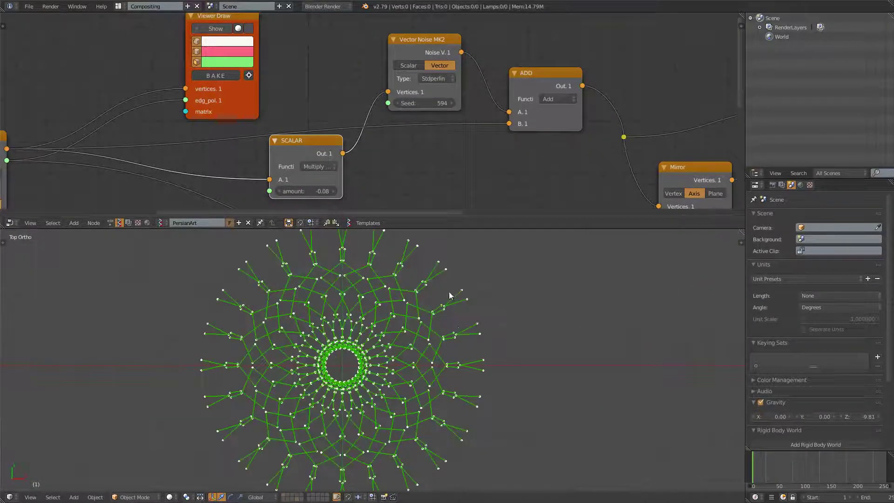
middle_click_drag(384, 295, 385, 305, "shift")
scroll(442, 316, "down", 2)
scroll(454, 324, "up", 2)
Try the Blender, Newperlin and Voronoi_F3 noise types on the Vector Noise node.
scroll(411, 94, "up", 1)
left_click(440, 88)
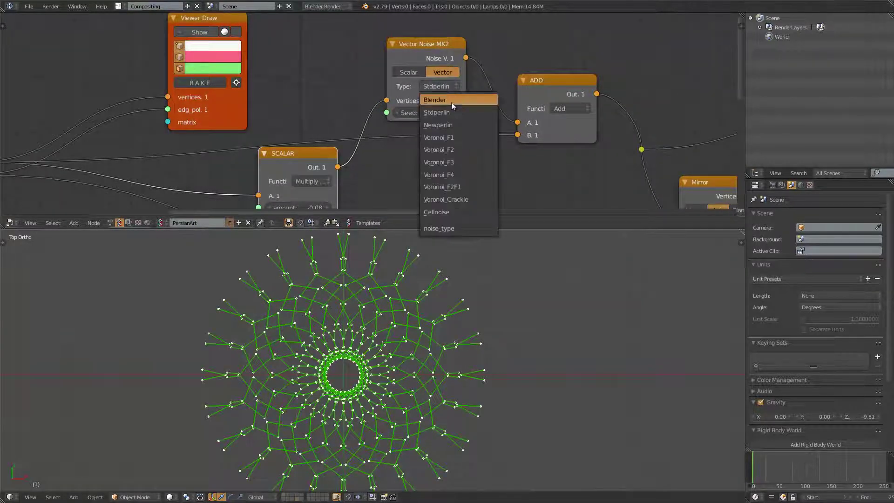
left_click(450, 101)
left_click(446, 87)
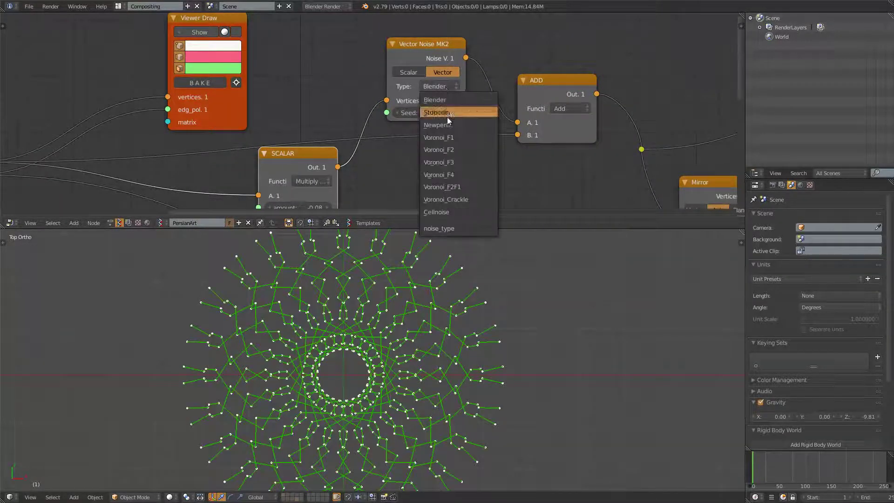
left_click(444, 124)
left_click(436, 87)
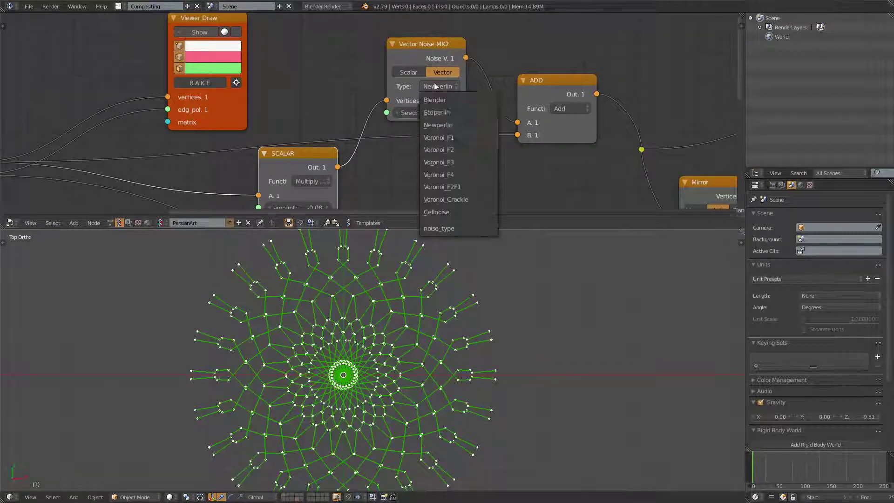
left_click(447, 162)
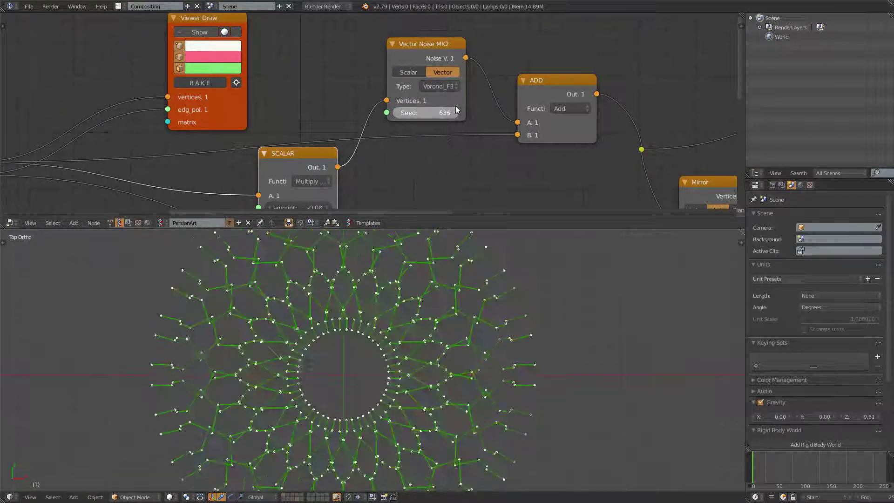
Set the Vector Noise node's type to Cellnoise and its seed to 739.
left_click(440, 88)
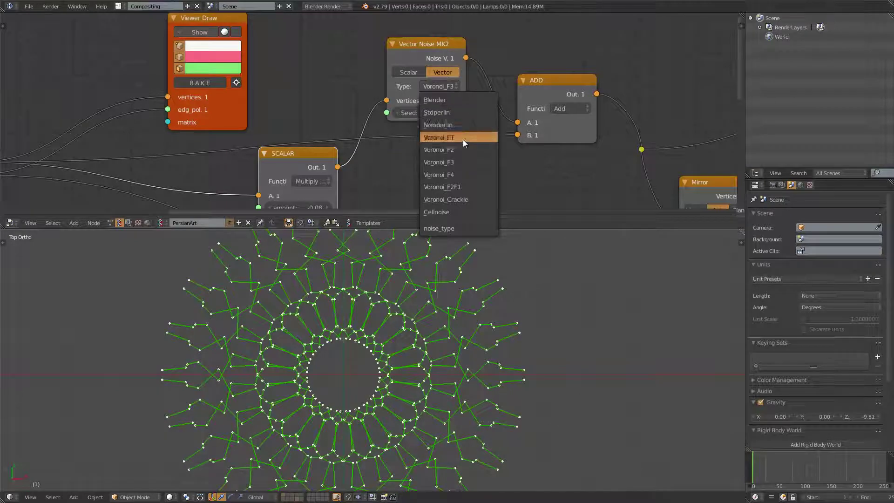
left_click(460, 213)
left_click_drag(466, 113, 477, 110)
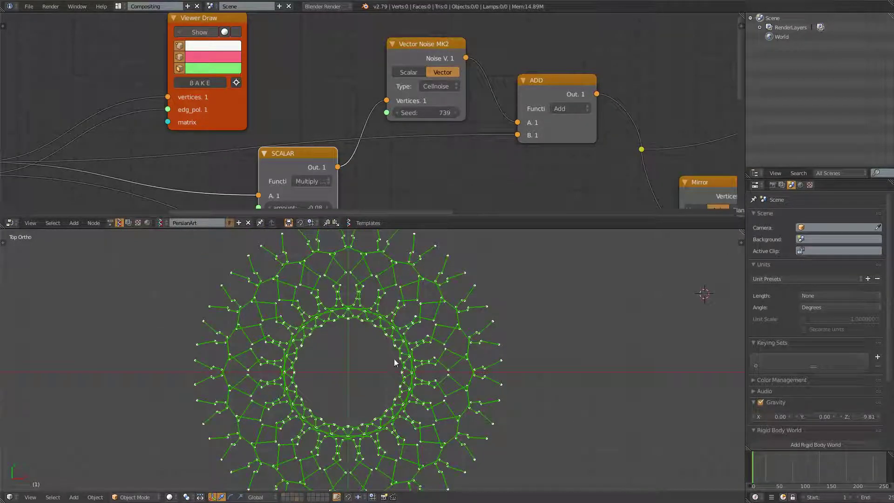
Follow the node tree from the Vector Noise node through Add, Mirror and List Join towards its end.
scroll(441, 303, "down", 4)
middle_click_drag(548, 120, 325, 92)
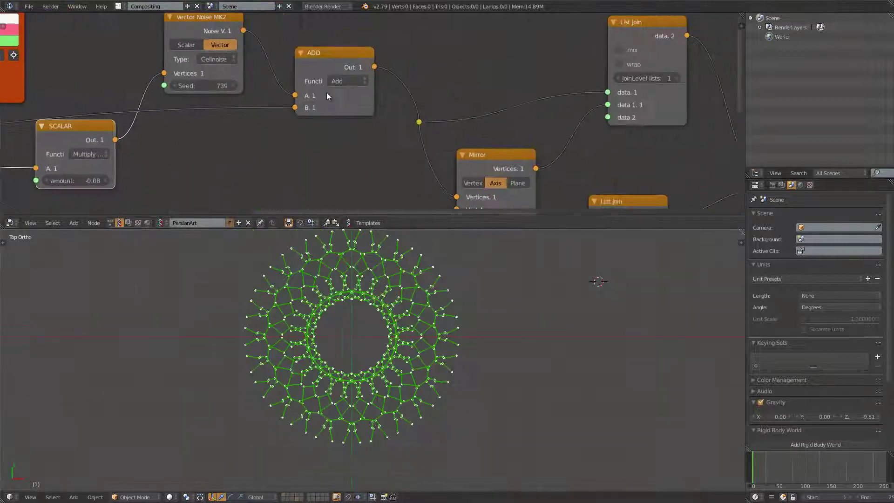
scroll(409, 120, "down", 3)
middle_click_drag(409, 119, 239, 110)
mouse_move(602, 148)
middle_mouse_down()
mouse_move(395, 147)
mouse_move(304, 126)
middle_mouse_up()
left_click_drag(280, 112, 289, 115)
middle_click_drag(541, 161, 375, 102)
Rearrange the Range Float, Matrix Euler and final Viewer Draw nodes, leaving a wide gap before the viewer.
left_click_drag(404, 110, 450, 59)
middle_click_drag(359, 103, 381, 117)
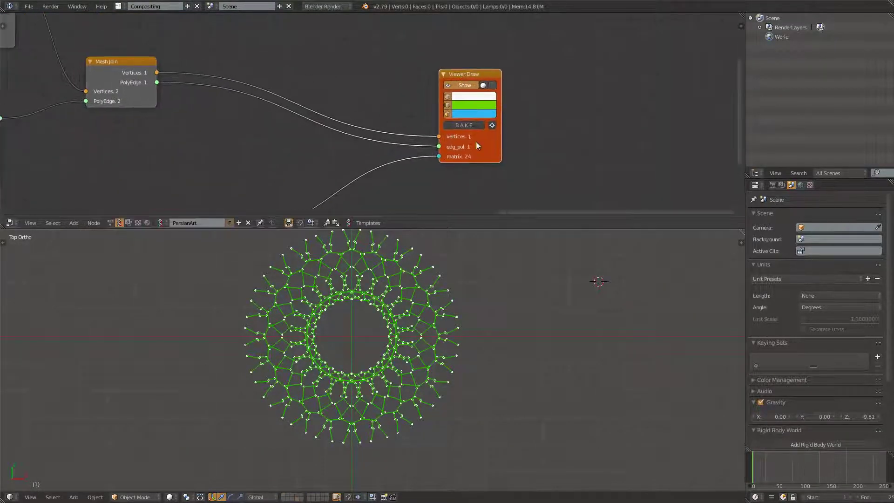
left_click_drag(478, 147, 499, 134)
scroll(500, 134, "down", 3)
middle_click_drag(323, 127, 390, 96)
left_click_drag(302, 166, 361, 141)
left_click_drag(225, 169, 299, 118)
middle_click_drag(352, 89, 311, 120)
scroll(311, 120, "up", 2)
left_click_drag(302, 186, 303, 164)
middle_click_drag(476, 108, 425, 129)
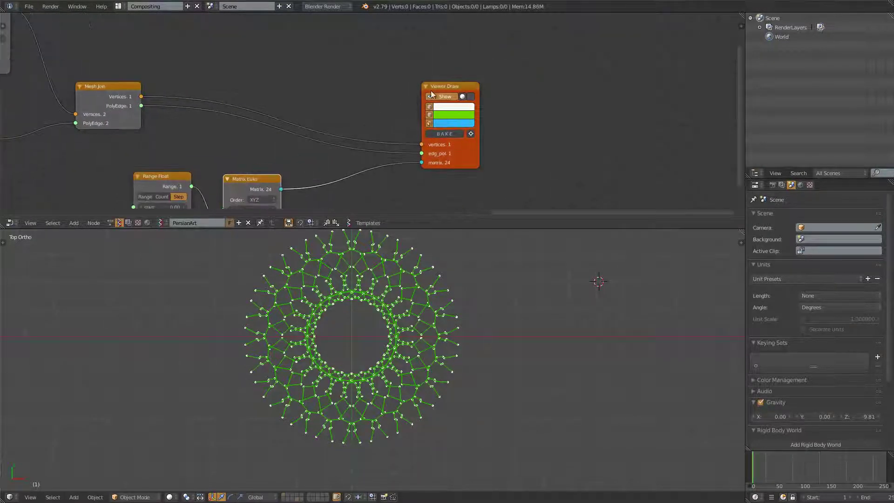
left_click_drag(432, 89, 489, 86)
middle_click_drag(131, 109, 188, 97)
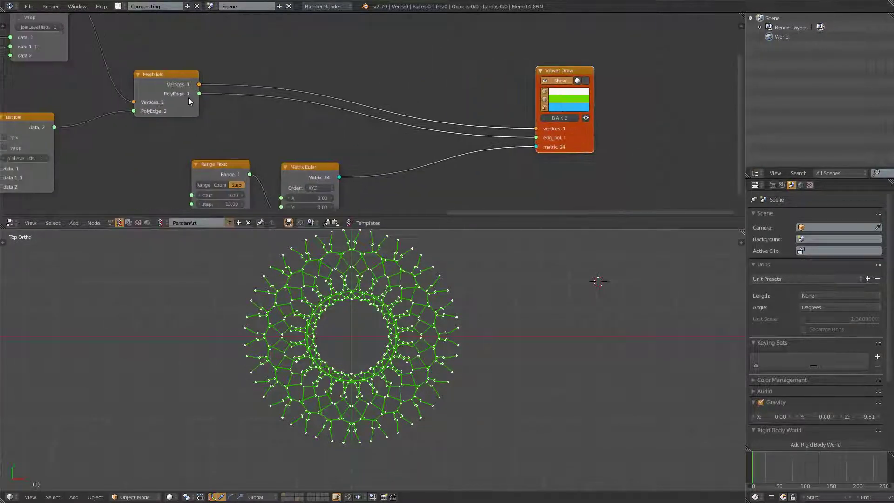
Save the file as the next incremented version of art_persian_advanced_002.blend.
left_click(36, 10)
left_click(77, 85)
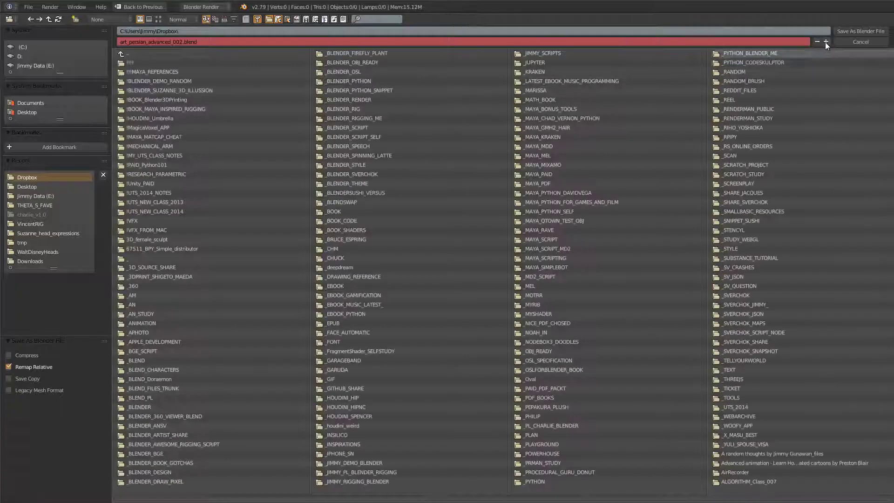
left_click(825, 41)
left_click(845, 31)
Reposition the Mesh Join and Viewer Draw nodes and add a Matrix Apply node between them.
left_click_drag(181, 85, 299, 64)
middle_click_drag(320, 78, 302, 82)
left_click_drag(529, 82, 581, 80)
key("alt+space")
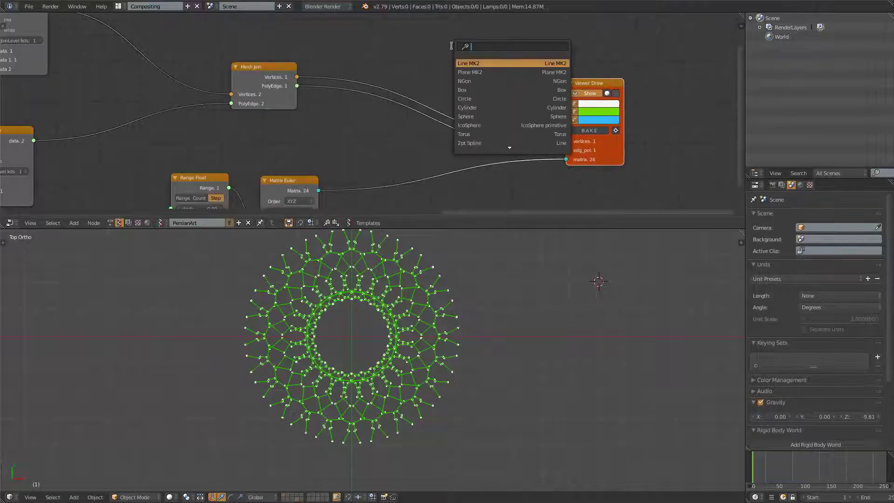
type("appl")
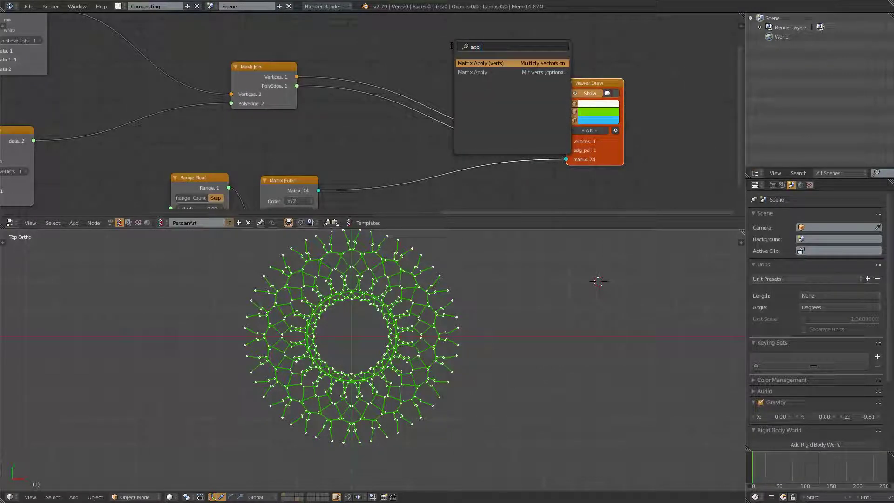
key("Down")
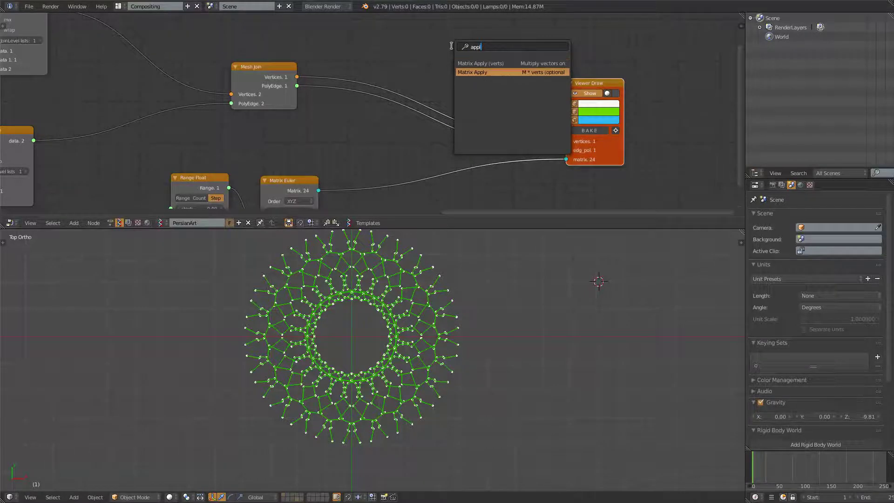
key("Return")
left_click(491, 30)
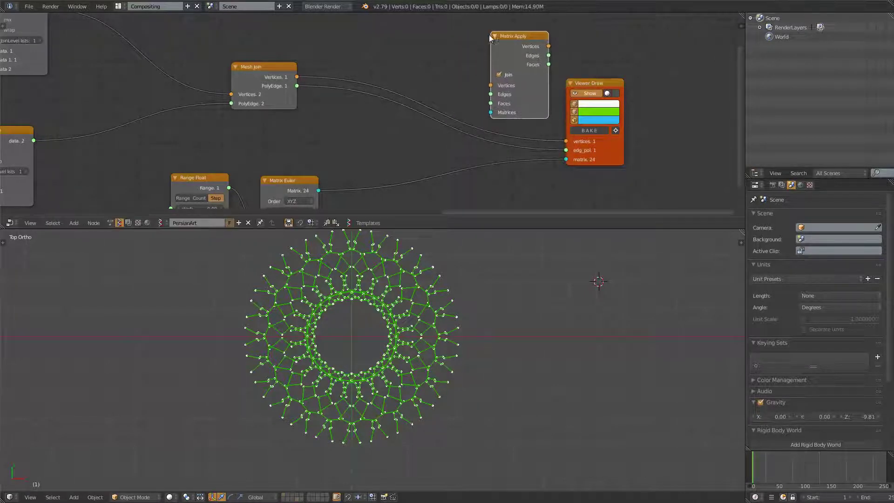
Connect the Mesh Join vertices and edges and the Matrix Euler matrices to Matrix Apply, detaching the viewer's matrix link.
left_click_drag(300, 78, 491, 85)
left_click_drag(297, 86, 491, 94)
right_click_drag(560, 180, 560, 182, "ctrl")
mouse_move(318, 190)
left_mouse_down()
mouse_move(363, 160)
mouse_move(491, 111)
left_mouse_up()
left_click_drag(508, 48, 402, 87)
Add an Intersect Edges MK2 node after Matrix Apply and space it out from the Viewer Draw node.
key("alt+space")
type("inter")
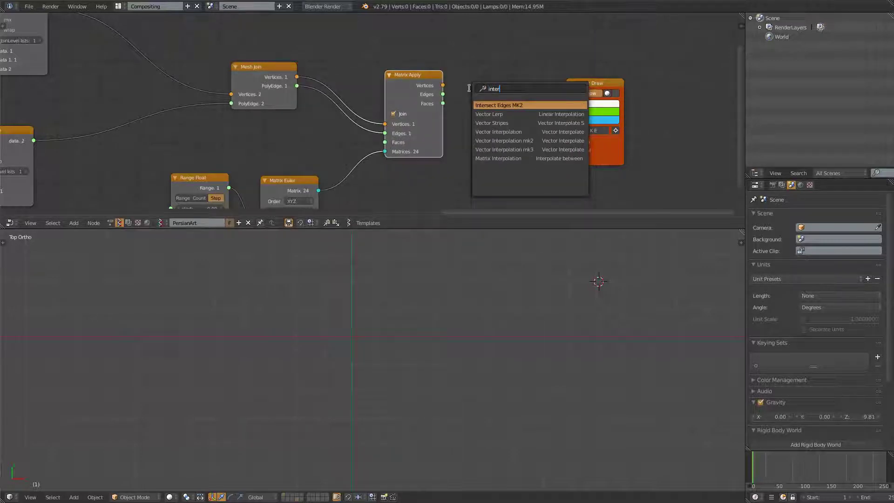
key("Return")
left_click(470, 88)
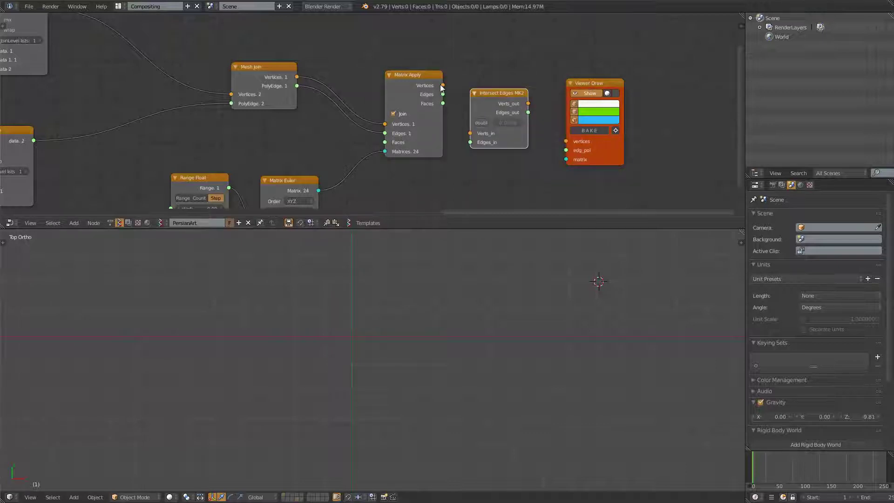
left_click_drag(500, 96, 525, 90)
left_click_drag(597, 80, 630, 88)
left_click_drag(520, 89, 642, 92)
Add a Vector Rewire node fed by Matrix Apply's vertices and set it to swap Scalar with Z.
key("alt+space")
type("rewire")
key("Return")
left_click(476, 77)
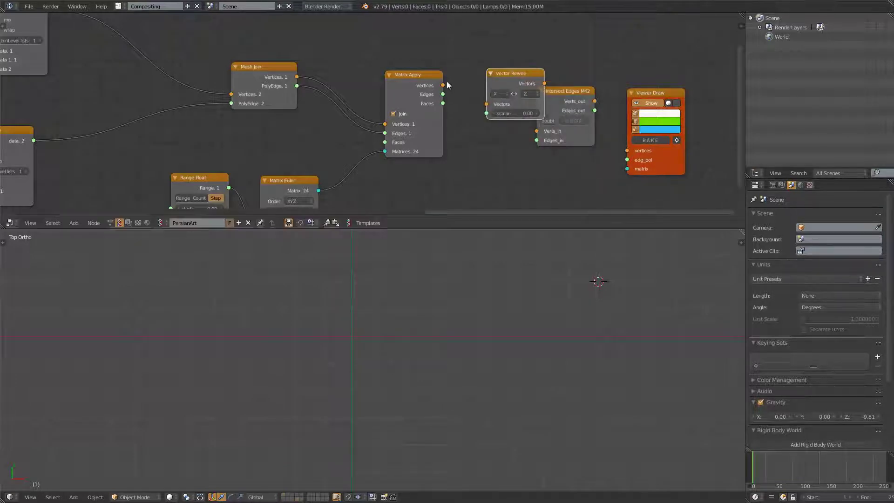
left_click_drag(442, 85, 487, 104)
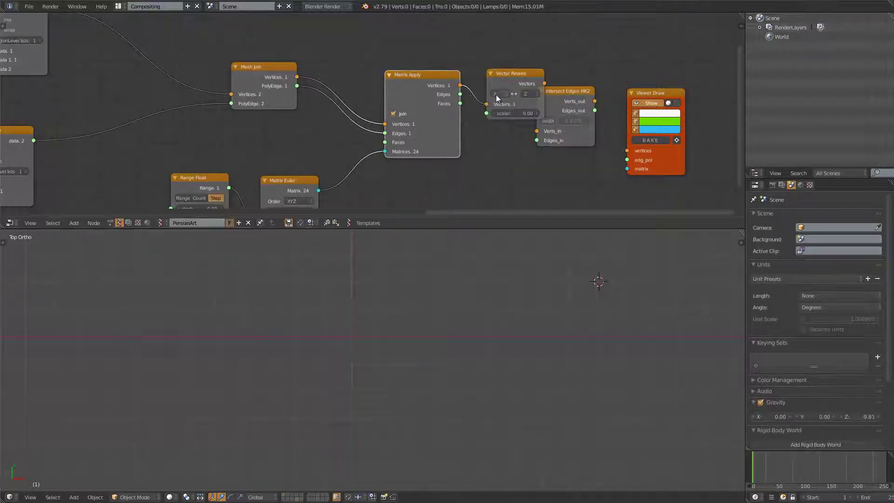
left_click(497, 96)
left_click(512, 57)
left_click_drag(517, 80, 509, 85)
Connect the Vector Rewire vectors and Matrix Apply edges to Intersect Edges MK2, aligning the nodes in a row.
left_click_drag(553, 90, 561, 129)
middle_click_drag(581, 119, 507, 121)
left_click_drag(440, 84, 516, 76)
left_click_drag(579, 92, 636, 82)
left_click(502, 80)
left_click_drag(501, 84, 475, 143)
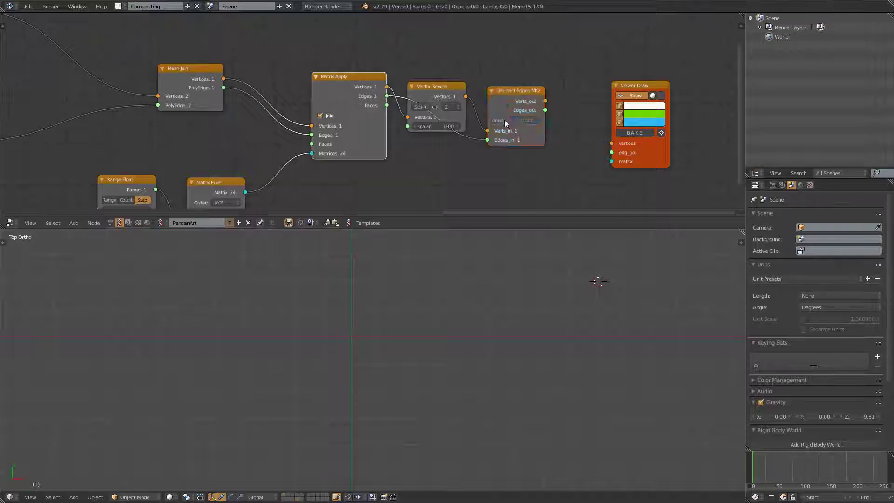
Connect the Intersect Edges MK2 vertex and edge outputs to the Viewer Draw node.
scroll(508, 122, "down", 1)
left_click_drag(520, 102, 571, 134)
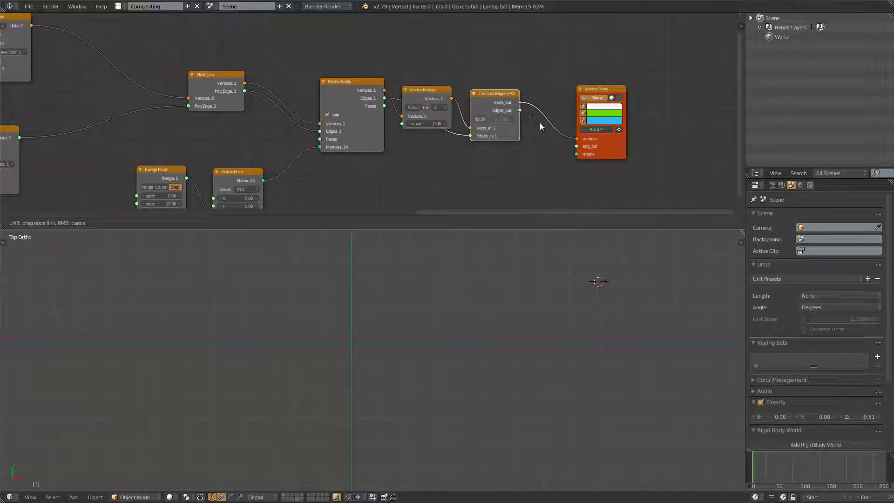
mouse_move(546, 132)
left_mouse_down()
mouse_move(520, 110)
mouse_move(554, 101)
mouse_move(534, 111)
mouse_move(565, 140)
left_mouse_up()
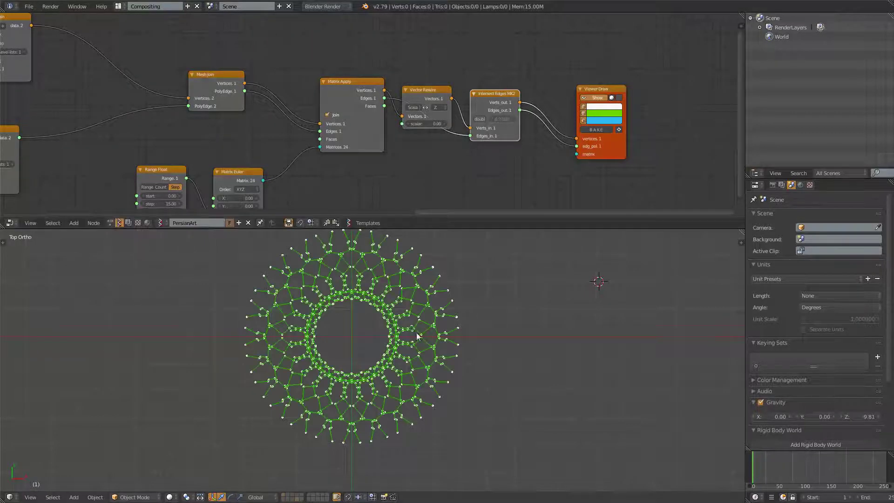
Bake the Viewer Draw result into a mesh and move it beside the green preview pattern.
scroll(447, 303, "up", 3)
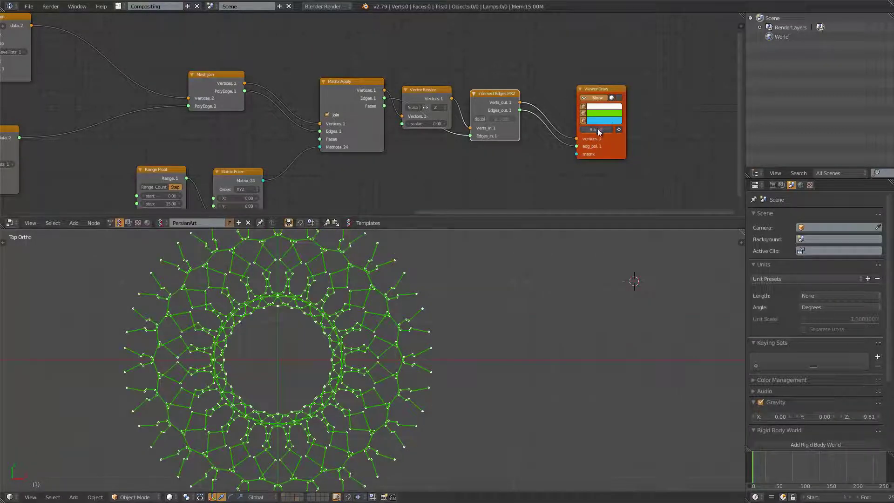
left_click(598, 130)
right_click(332, 362)
key("g")
left_click(638, 349)
middle_click_drag(624, 355, 503, 365, "shift")
scroll(473, 352, "down", 2)
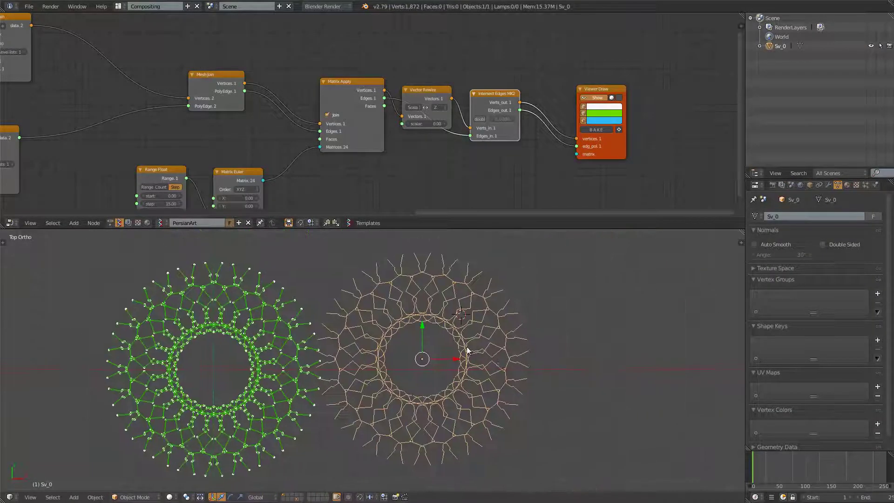
Select all geometry of the baked mesh in Edit Mode and try to fill it with faces.
key("Tab")
scroll(467, 350, "up", 3)
scroll(488, 340, "down", 2)
key("a")
key("a")
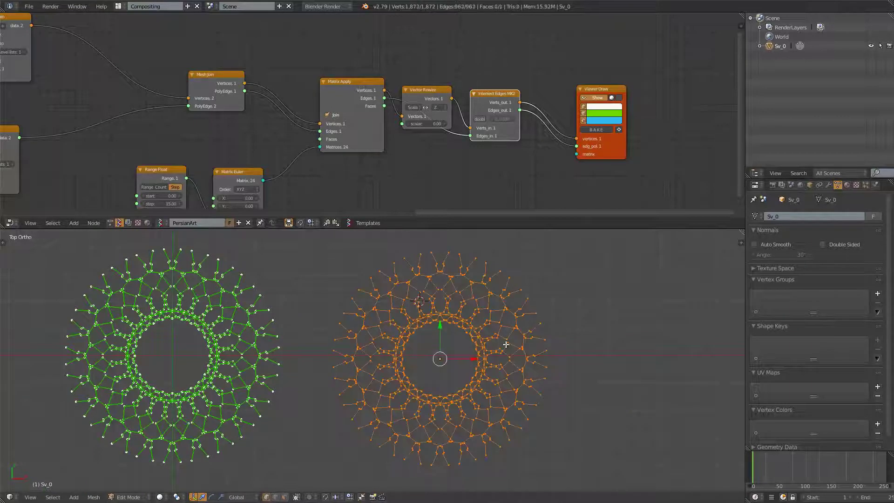
key("a")
key("a")
scroll(508, 344, "up", 3)
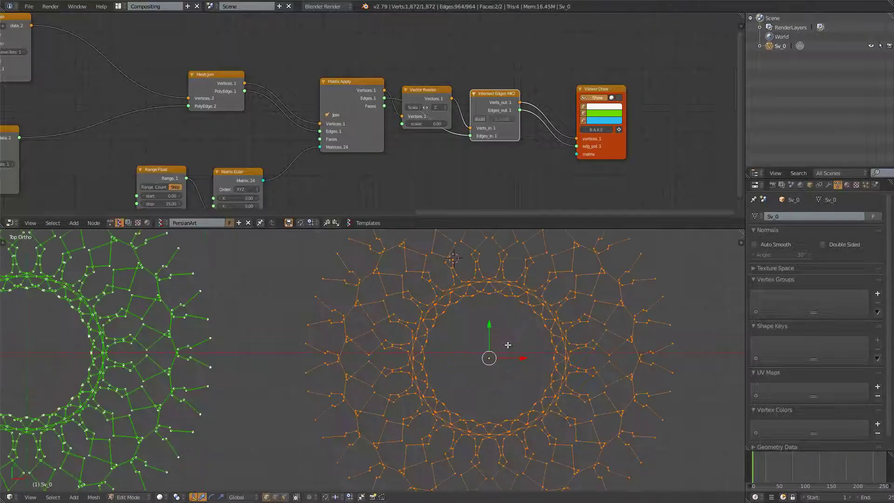
Check whether the baked mesh's vertices are joined by test-moving single ones and examining the lines up close.
middle_click_drag(507, 344, 460, 348, "shift")
scroll(330, 349, "up", 3)
right_click(331, 341)
key("g")
right_click(316, 347)
right_click(291, 334)
key("g")
right_click(275, 325)
scroll(278, 327, "up", 4)
key("Tab")
scroll(419, 160, "up", 3)
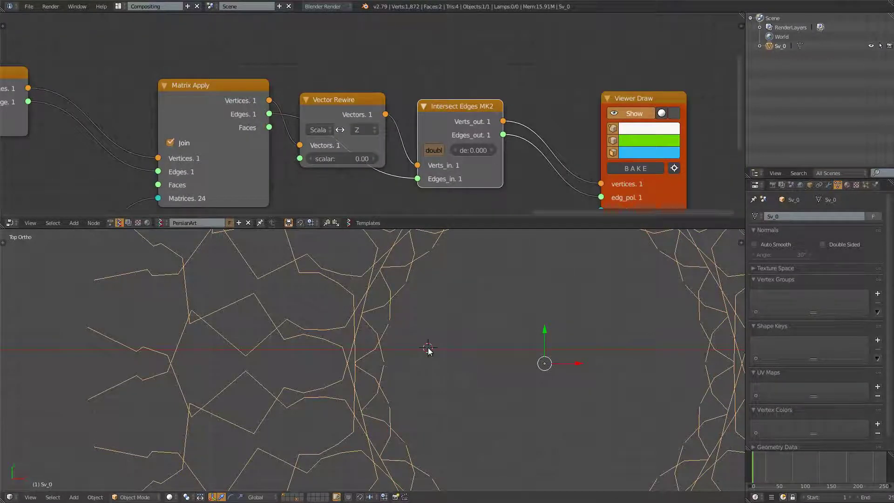
scroll(429, 352, "down", 4)
Remove the doubled vertices across the whole baked mesh.
key("Tab")
key("a")
key("space")
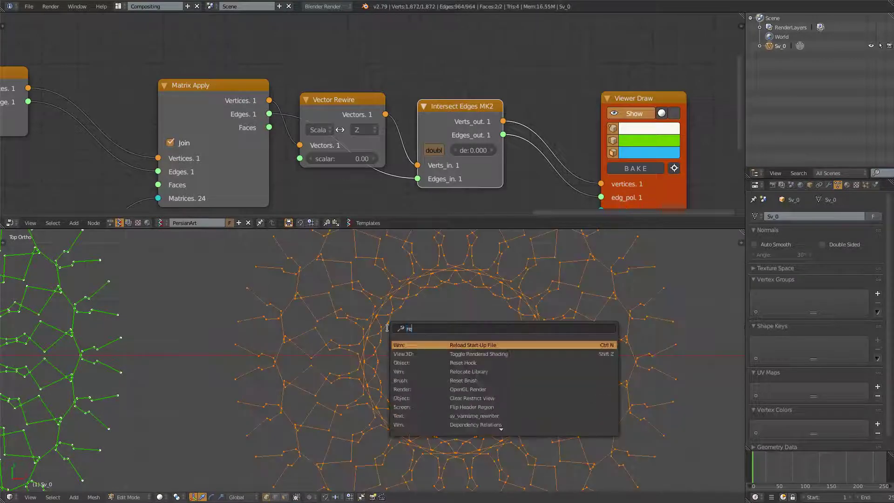
type("remove d")
key("Down")
key("Down")
key("Return")
Fill the merged pattern with faces, return to Object Mode and switch the viewport to wireframe shading.
scroll(388, 326, "down", 3)
key("f")
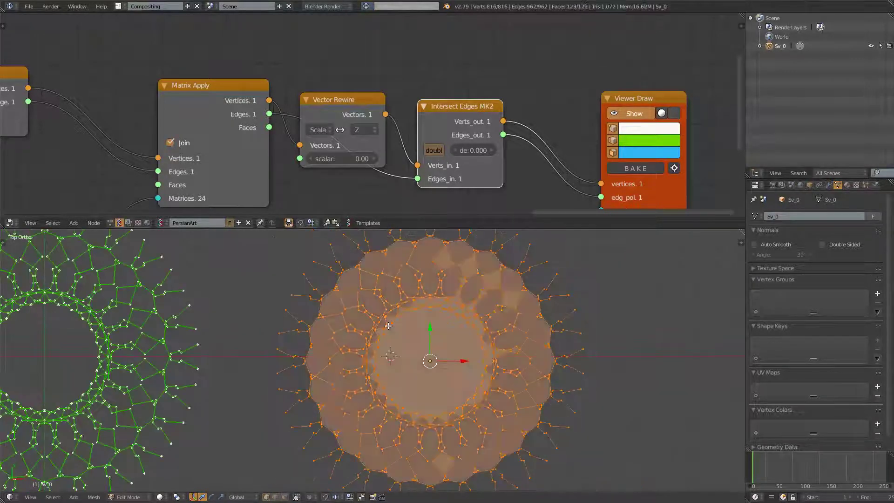
key("Tab")
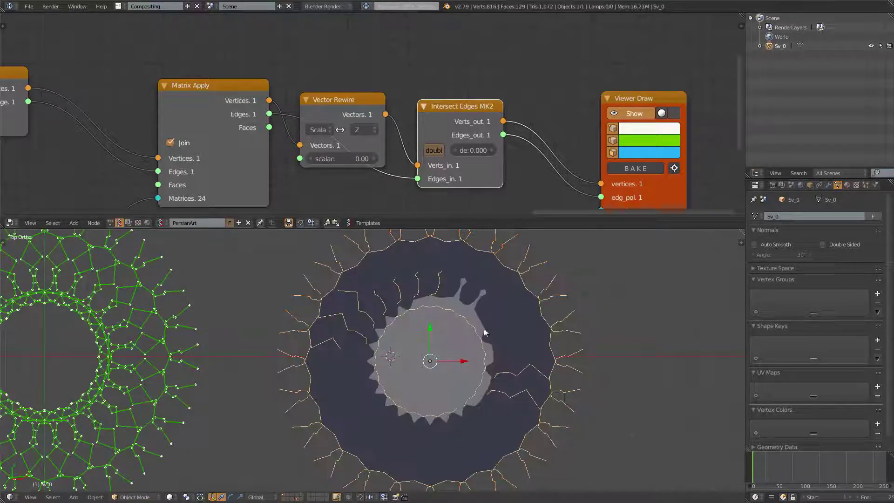
key("z")
key("z")
key("z")
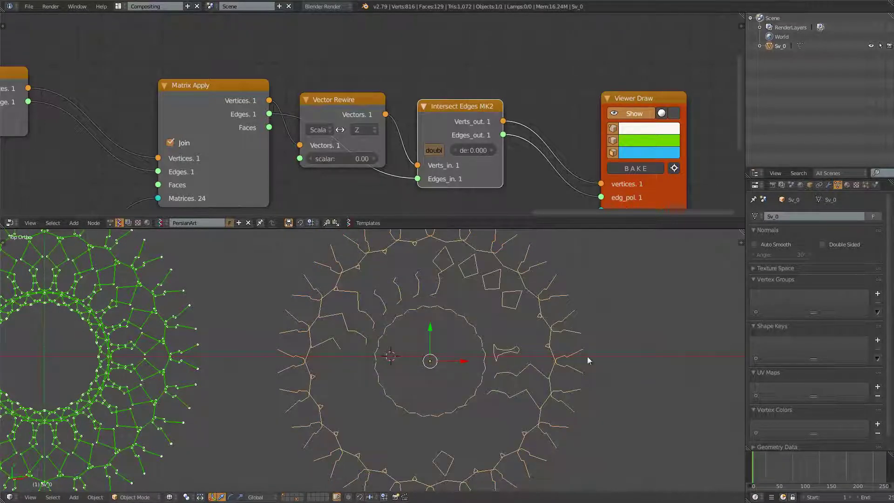
Enable the Wire and Draw All Edges display options for the baked mesh.
left_click(810, 185)
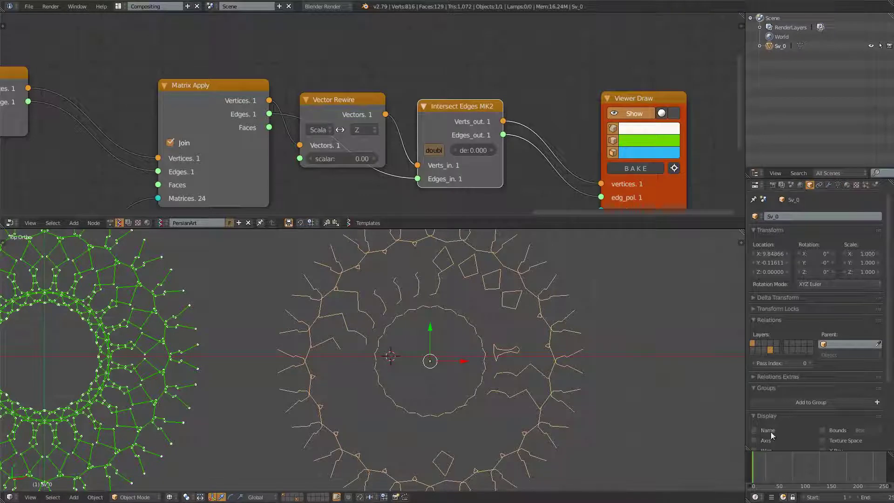
scroll(770, 436, "down", 3)
left_click(753, 423)
scroll(534, 405, "down", 2)
key("Tab")
key("Tab")
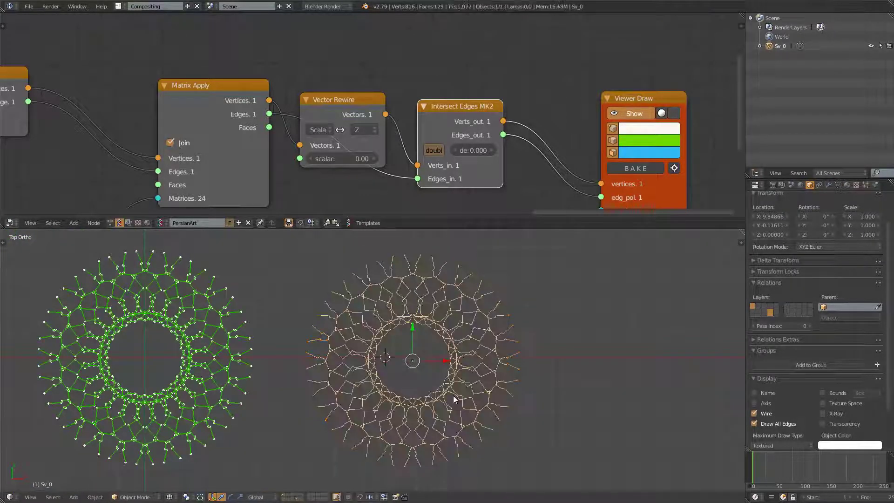
Inspect the filled mesh at an angle in solid shading.
mouse_move(330, 429)
middle_mouse_down()
mouse_move(340, 387)
mouse_move(408, 373)
mouse_move(405, 395)
middle_mouse_up()
key("z")
scroll(412, 387, "up", 4)
scroll(426, 351, "down", 4)
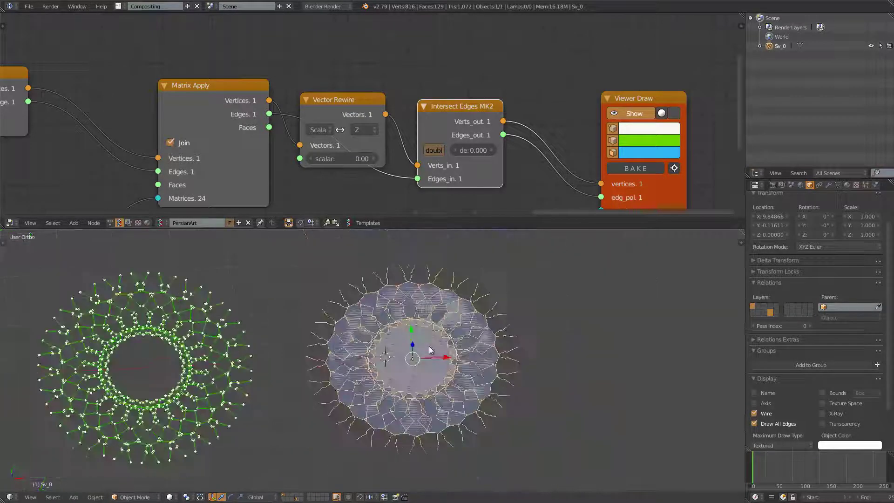
Delete the baked, face-filled mesh from the scene.
key("Tab")
key("Tab")
key("x")
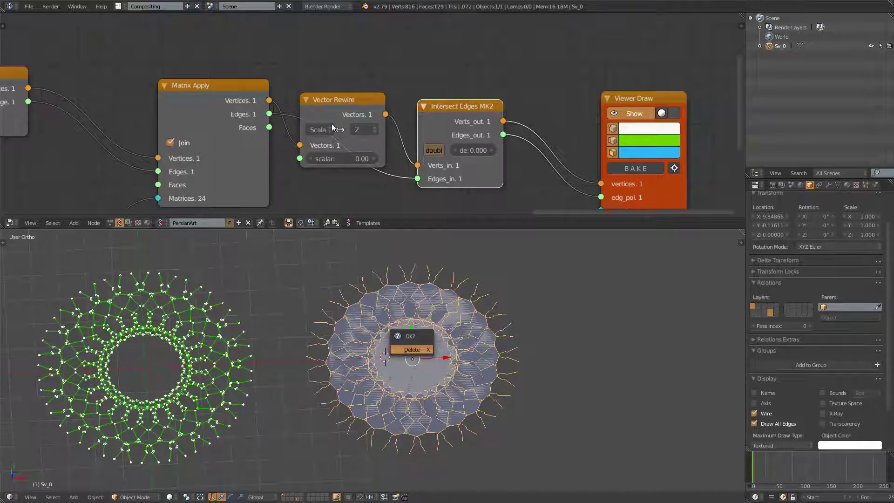
key("Return")
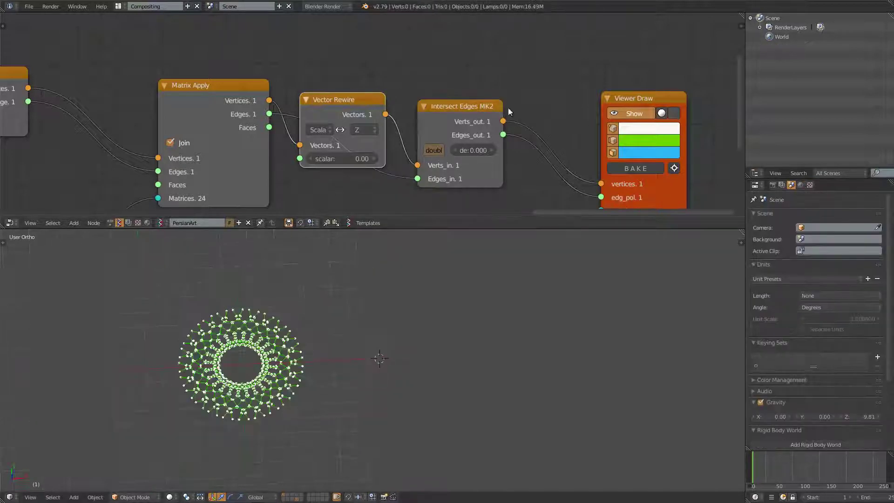
Delete the Intersect Edges MK2 and Vector Rewire nodes from the node tree.
left_click(439, 109)
key("x")
left_click(383, 103)
key("x")
Move Viewer Draw closer to Matrix Apply and connect Matrix Apply's vertices and edges directly to its vertices and edg_pol inputs.
left_click_drag(628, 99, 459, 57)
left_click_drag(269, 100, 433, 142)
mouse_move(269, 127)
left_mouse_down()
mouse_move(433, 156)
mouse_move(373, 144)
left_mouse_up()
left_click_drag(427, 158, 433, 156)
scroll(396, 368, "up", 5)
mouse_move(190, 422)
middle_mouse_down("shift")
mouse_move(502, 382)
mouse_move(480, 310)
mouse_move(506, 283)
mouse_move(604, 287)
mouse_move(512, 320)
mouse_move(489, 363)
mouse_move(457, 325)
mouse_move(398, 402)
mouse_move(375, 395)
mouse_move(324, 413)
mouse_move(433, 438)
mouse_move(466, 431)
mouse_move(493, 334)
mouse_move(531, 324)
mouse_move(375, 359)
middle_mouse_up("shift")
scroll(292, 164, "down", 3)
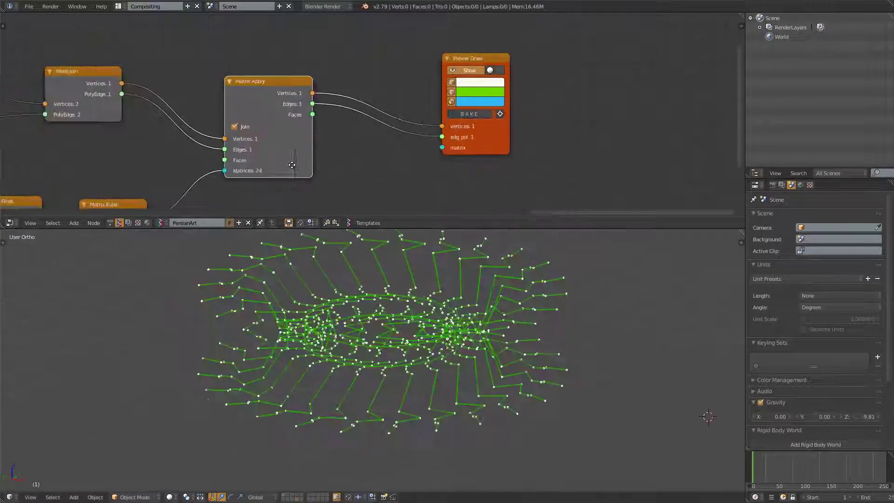
Make room after Matrix Apply and insert a Vector Rewire node on the vertices link to Viewer Draw.
left_click_drag(255, 96, 261, 76)
left_click_drag(483, 61, 514, 59)
key("alt+space")
type("rewi")
key("Return")
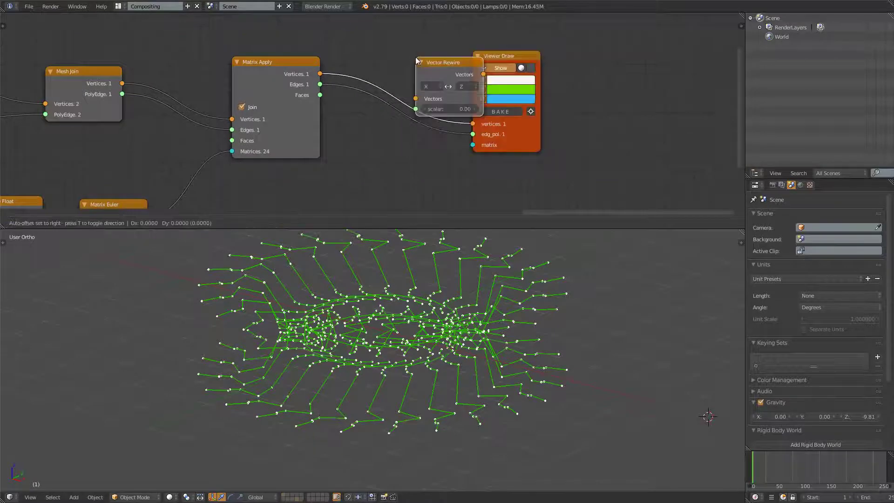
left_click(368, 61)
Set Vector Rewire to swap Scalar with Z, using a scalar value of 0.
left_click(383, 86)
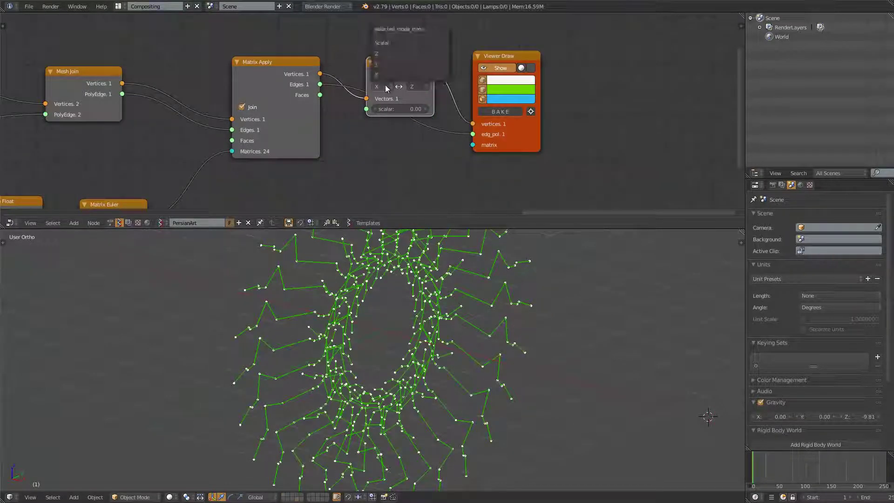
left_click(378, 46)
mouse_move(403, 109)
left_mouse_down()
mouse_move(419, 108)
mouse_move(398, 100)
left_mouse_up()
left_click(395, 109)
type("0")
key("Return")
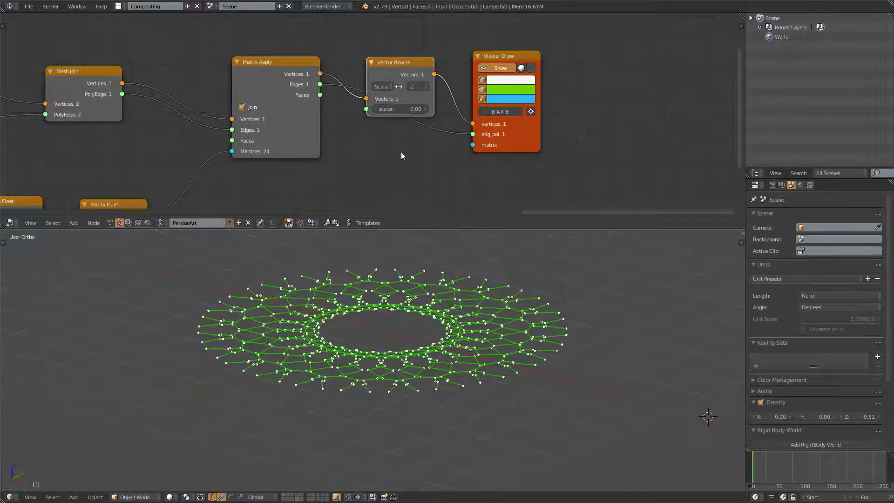
Examine the flattened pattern up close in the top view.
middle_click_drag(415, 301, 306, 387)
left_click(30, 499)
left_click(44, 456)
scroll(459, 350, "up", 3)
middle_click_drag(398, 363, 343, 353, "shift")
scroll(343, 353, "down", 2)
scroll(342, 353, "up", 4)
scroll(167, 365, "up", 1)
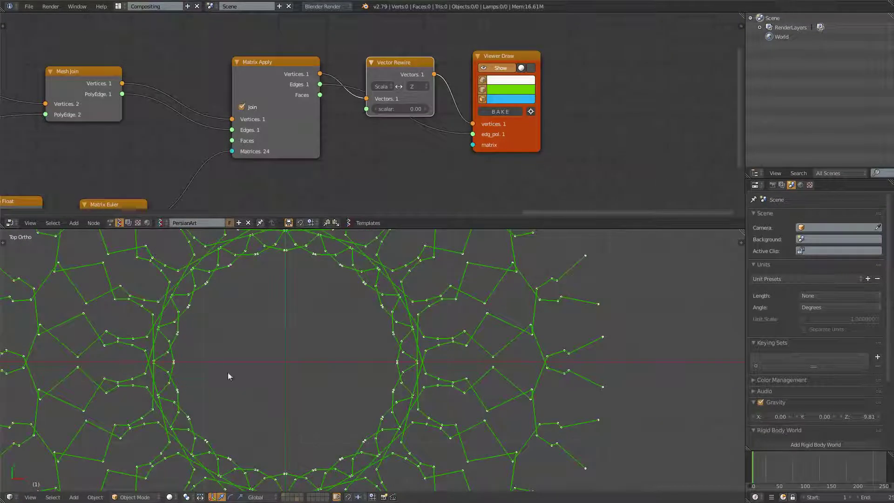
scroll(409, 374, "down", 2)
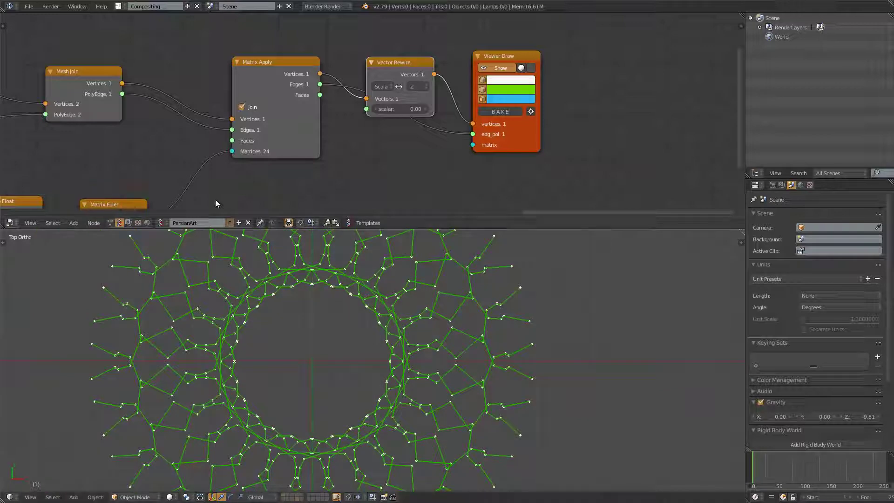
Move the Range Float and Matrix Euler nodes nearer to Matrix Apply and save the file.
middle_click_drag(210, 137, 368, 149)
scroll(306, 341, "down", 3)
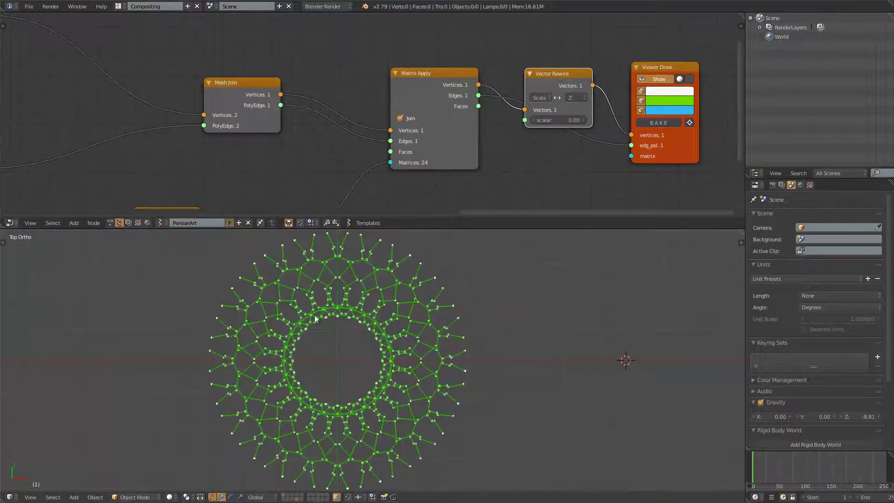
scroll(326, 149, "down", 2)
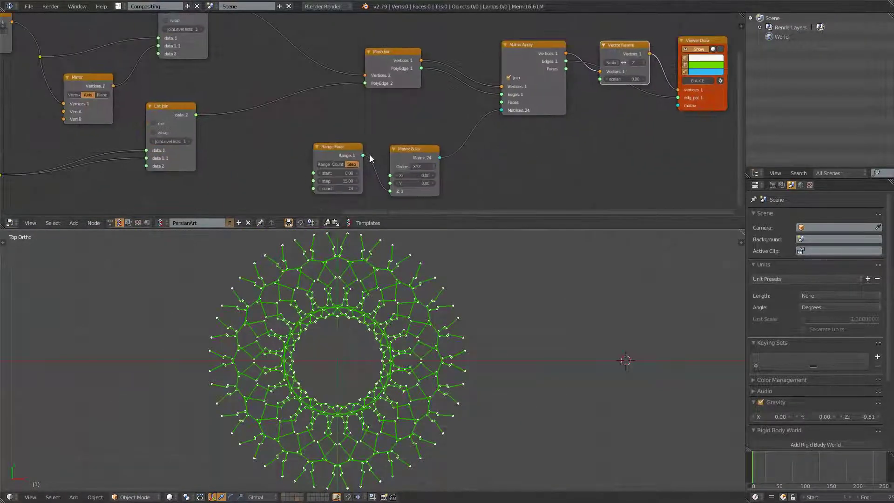
left_click_drag(410, 149, 420, 111)
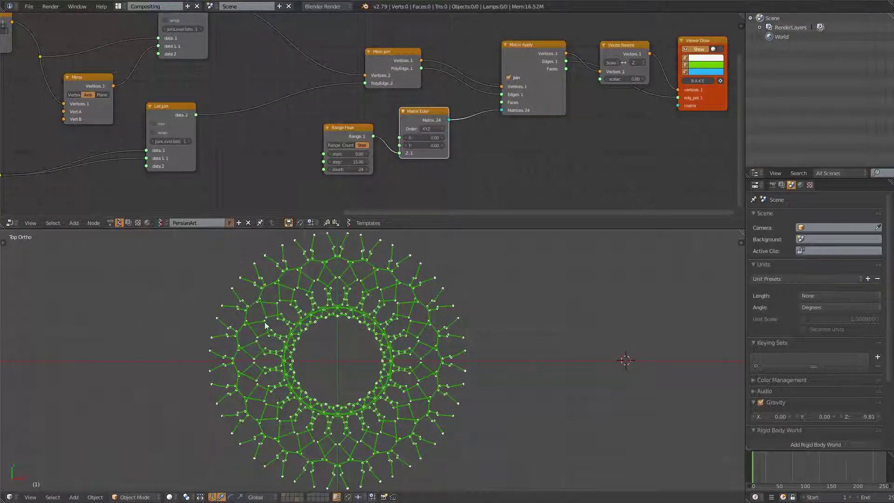
middle_click_drag(363, 109, 514, 146)
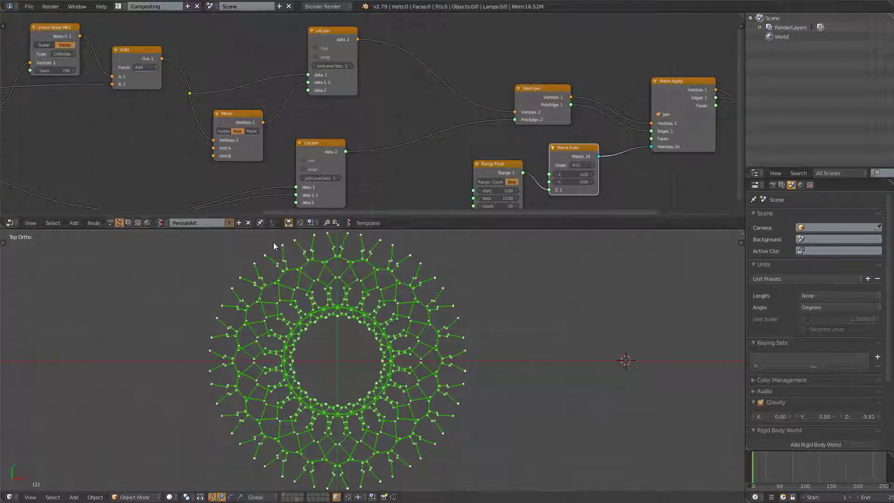
key("ctrl+s")
left_click(169, 120)
Set the Vector Noise MK2 seed to 813 and its noise type to Stdperlin.
middle_click_drag(117, 88, 399, 117)
scroll(326, 107, "up", 3)
middle_click_drag(283, 101, 295, 111)
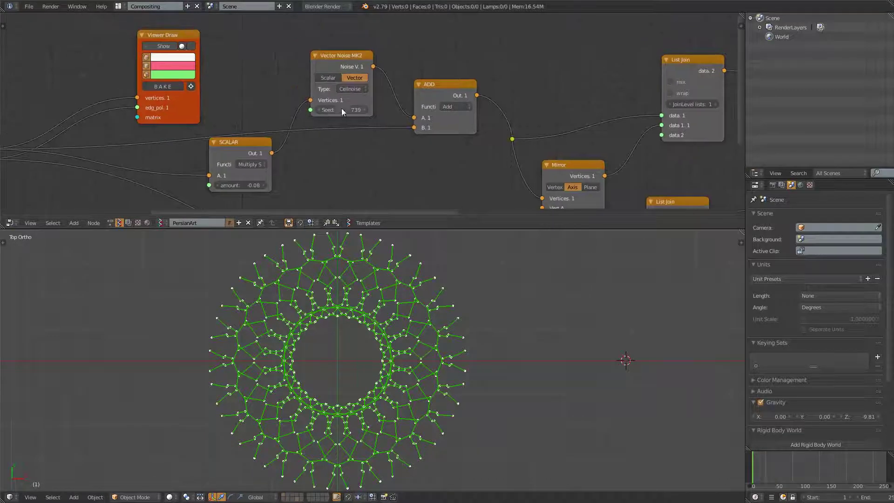
left_click_drag(342, 110, 368, 110)
left_click(356, 89)
left_click(363, 108)
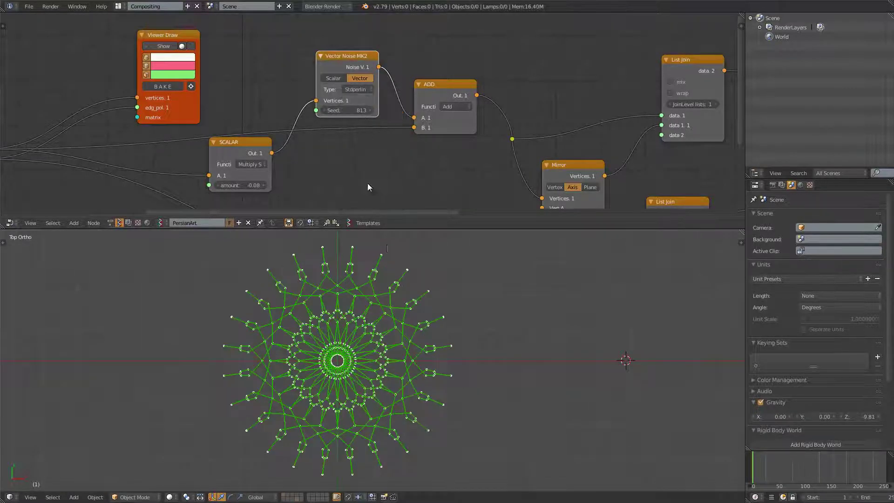
Set the Vector Noise MK2 seed to 846, save the file and check the pattern up close.
left_click_drag(358, 110, 380, 109)
scroll(414, 339, "down", 2)
key("ctrl+s")
left_click(418, 343)
scroll(460, 324, "up", 2)
scroll(461, 324, "up", 2)
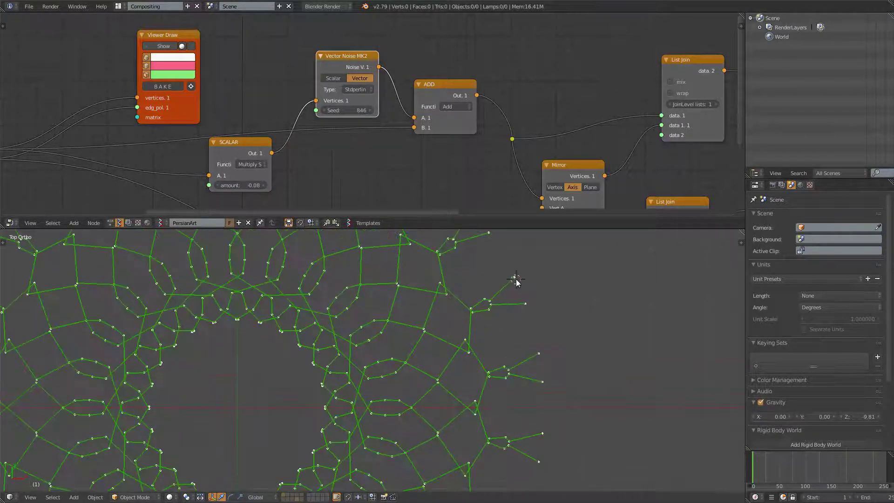
scroll(515, 289, "down", 3)
Set the Randomize input vertices seed to 2250 and its Y amplitude to 0.16.
middle_click_drag(162, 77, 191, 73)
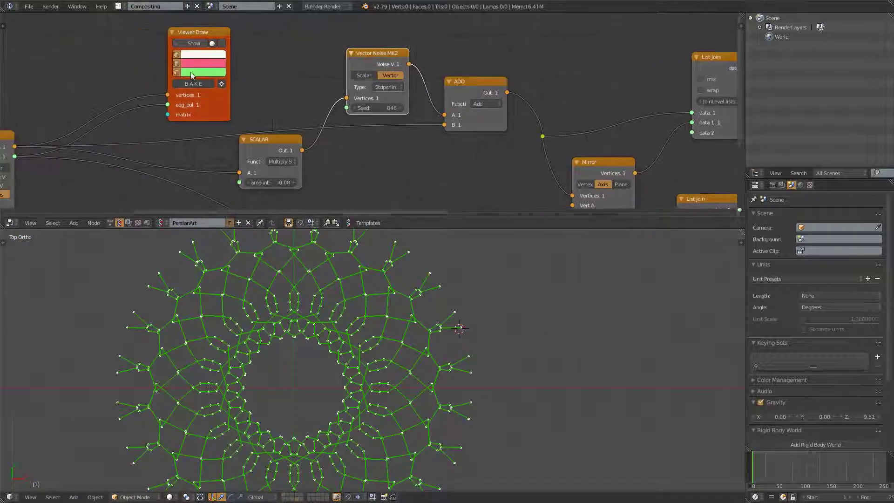
scroll(151, 159, "down", 3)
scroll(131, 168, "up", 1)
middle_click_drag(105, 176, 457, 129)
scroll(327, 123, "up", 3)
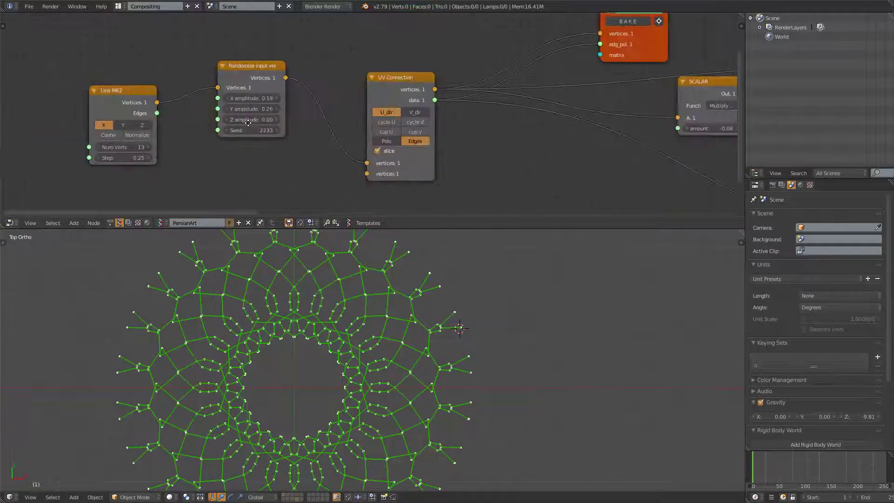
middle_click_drag(275, 121, 344, 125)
left_click_drag(316, 132, 329, 132)
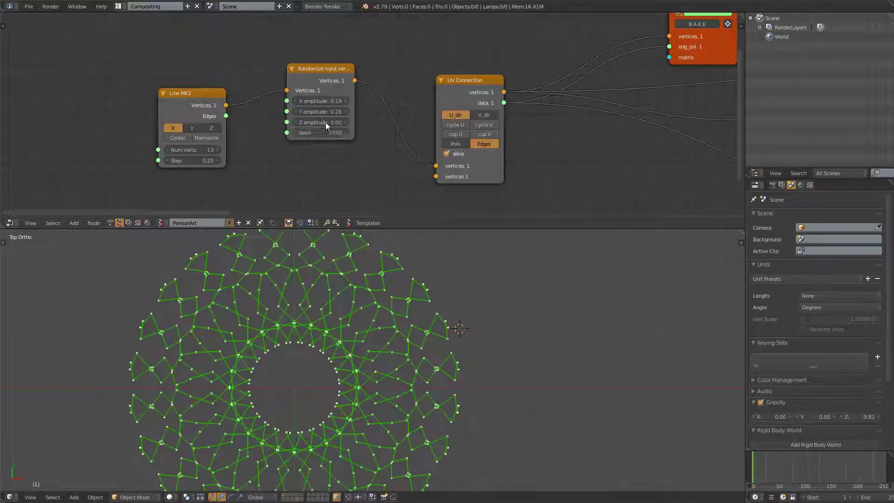
left_click_drag(326, 101, 307, 110)
Examine the outer petal tips of the new pattern up close.
scroll(351, 331, "down", 3)
middle_click_drag(367, 351, 342, 339, "shift")
scroll(342, 339, "up", 2)
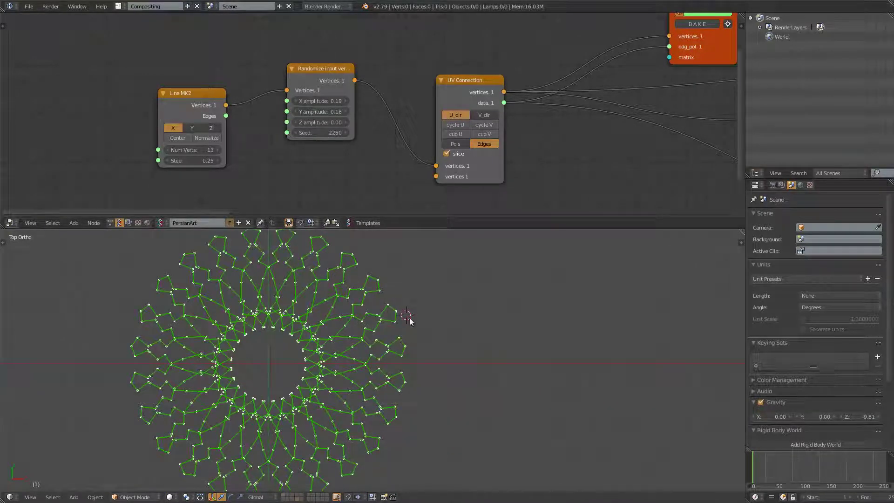
scroll(411, 317, "up", 10)
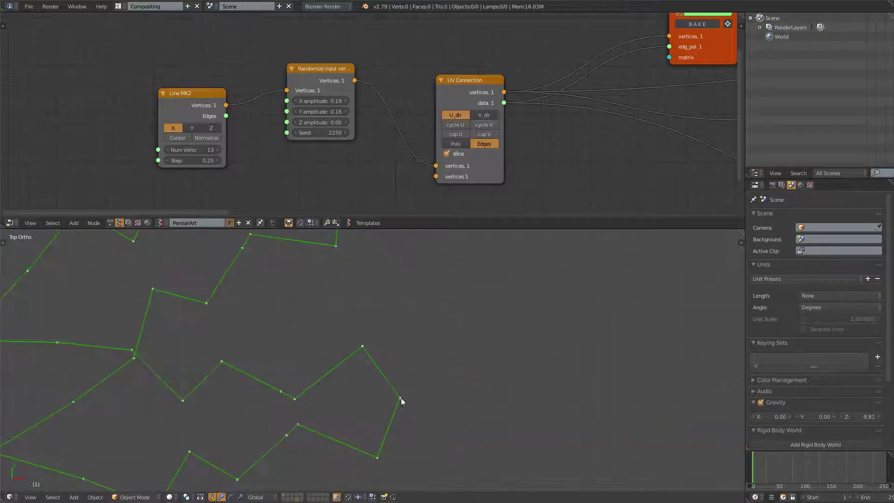
scroll(409, 366, "down", 10)
scroll(396, 375, "up", 3)
scroll(613, 88, "down", 8)
Bake the pattern from the final Viewer Draw node and move the mesh about 7.58 units along the X axis.
middle_click_drag(613, 88, 365, 116)
middle_click_drag(650, 135, 25, 109)
scroll(373, 122, "up", 3)
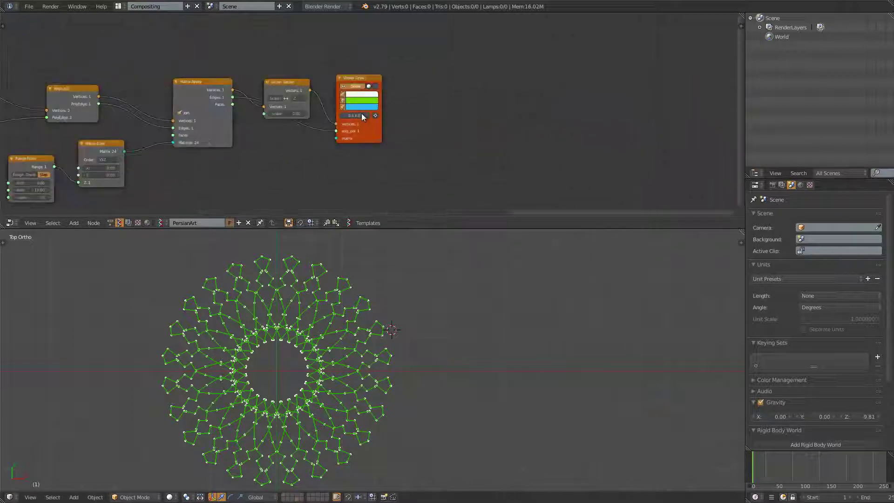
left_click(361, 113)
right_click_drag(352, 390, 515, 376)
key("x")
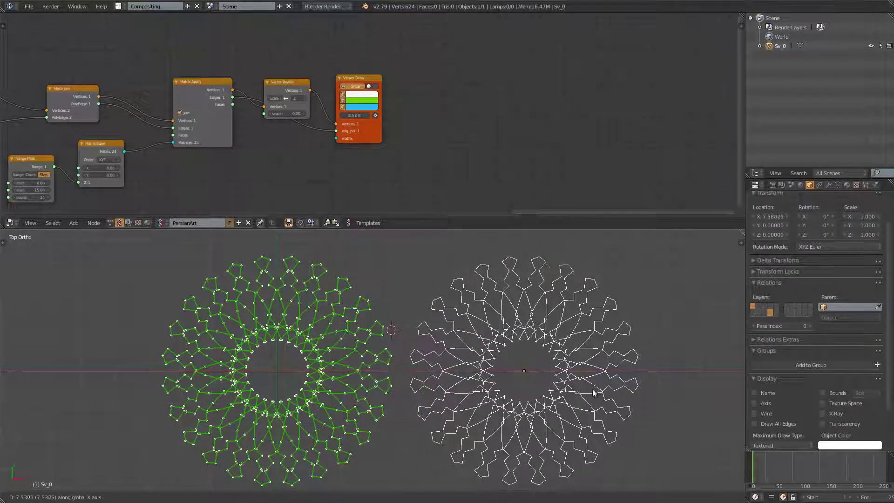
left_click(594, 393)
Set the Vector Noise MK2 seed to 894 for a second pattern variation.
scroll(361, 97, "down", 4)
scroll(91, 83, "up", 3)
middle_click_drag(90, 83, 259, 117)
scroll(190, 104, "up", 2)
middle_click_drag(189, 104, 320, 107)
scroll(184, 122, "up", 1)
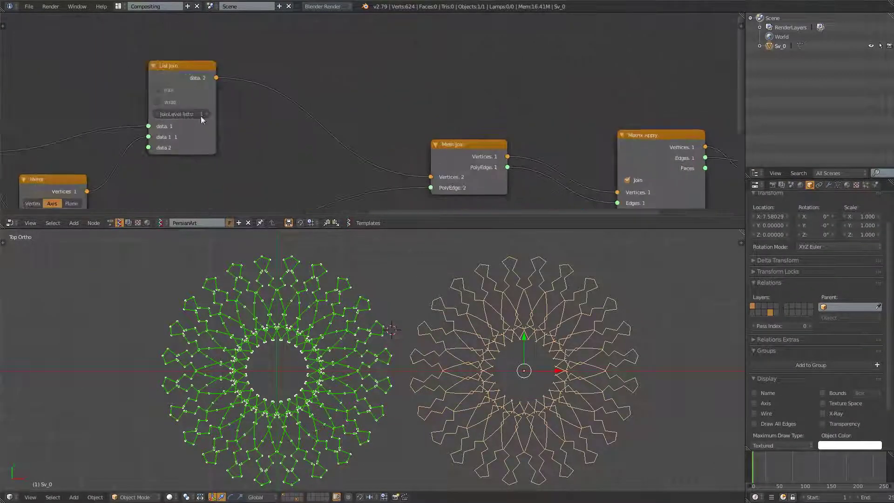
middle_click_drag(185, 122, 527, 100)
scroll(320, 144, "up", 2)
left_click_drag(120, 98, 143, 94)
Set the Y amplitude of the Randomize input vertices node to 0.24.
scroll(66, 148, "up", 2)
middle_click_drag(66, 148, 498, 104)
scroll(176, 138, "up", 3)
middle_click_drag(176, 131, 654, 106)
middle_click_drag(205, 109, 486, 130)
scroll(354, 136, "up", 3)
scroll(340, 260, "up", 3)
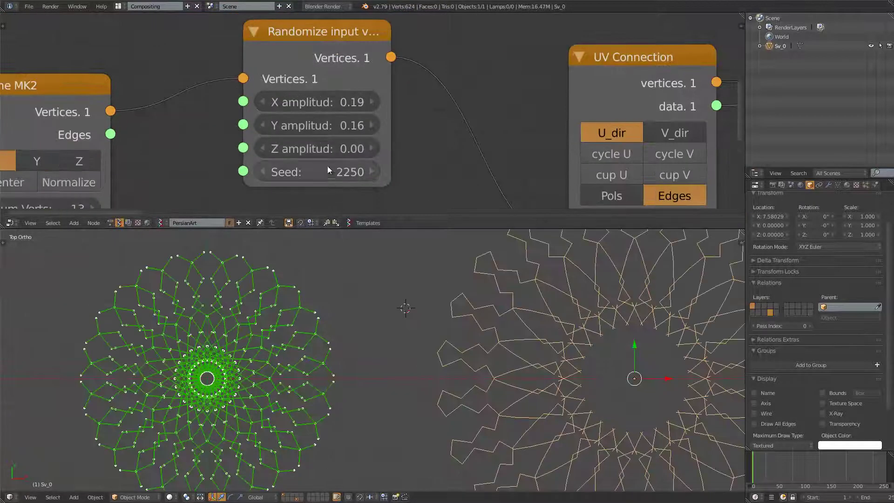
mouse_move(320, 120)
left_mouse_down()
mouse_move(307, 124)
mouse_move(326, 119)
left_mouse_up()
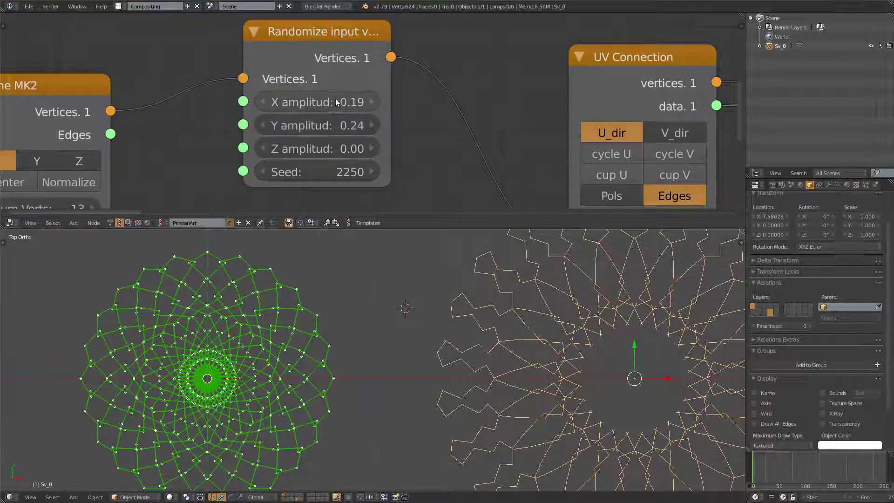
Set the Randomize input vertices X amplitude to 0.15 and Z amplitude to 22.98.
mouse_move(328, 103)
left_mouse_down()
mouse_move(296, 102)
mouse_move(321, 103)
left_mouse_up()
left_click_drag(335, 140, 315, 366)
scroll(226, 455, "down", 3)
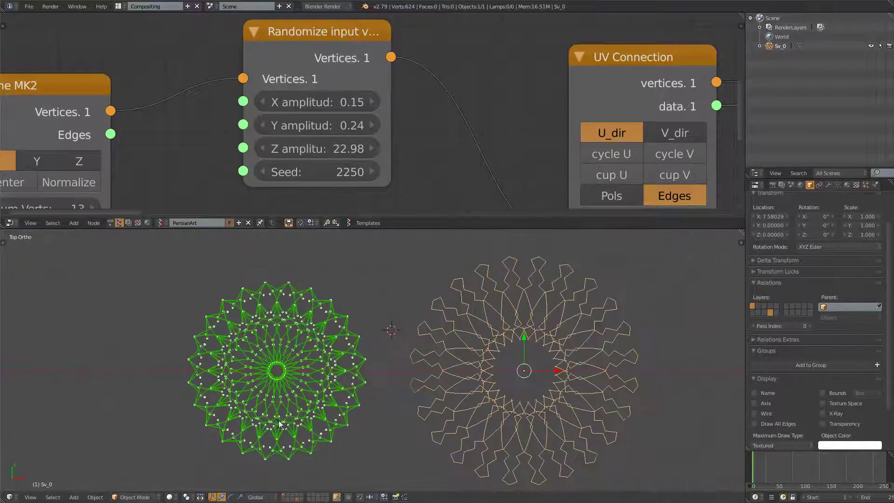
middle_click_drag(295, 419, 207, 398, "shift")
scroll(665, 139, "down", 2)
scroll(664, 139, "down", 3)
Bake the second pattern variation and place the mesh on the far side of the first baked mesh.
middle_click_drag(665, 139, 275, 75)
scroll(461, 77, "down", 4)
middle_click_drag(652, 95, 326, 132)
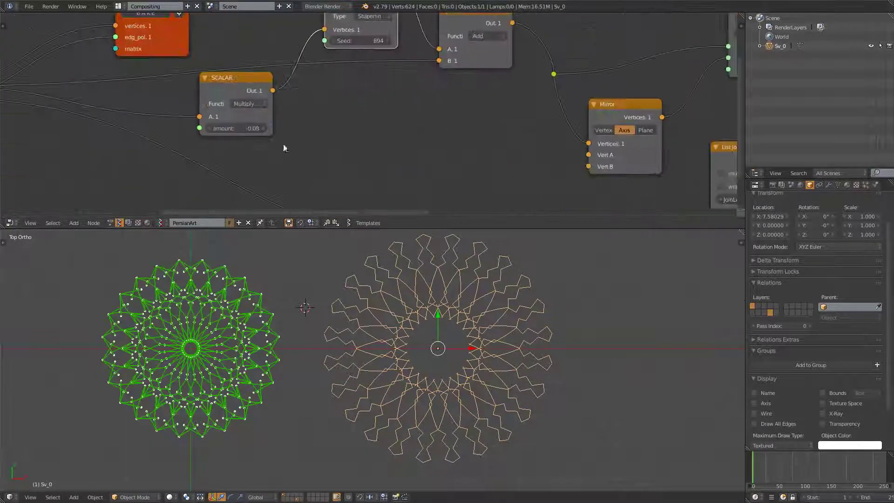
middle_click_drag(675, 134, 295, 108)
scroll(442, 108, "down", 3)
middle_click_drag(677, 109, 429, 130)
middle_click_drag(704, 125, 434, 116)
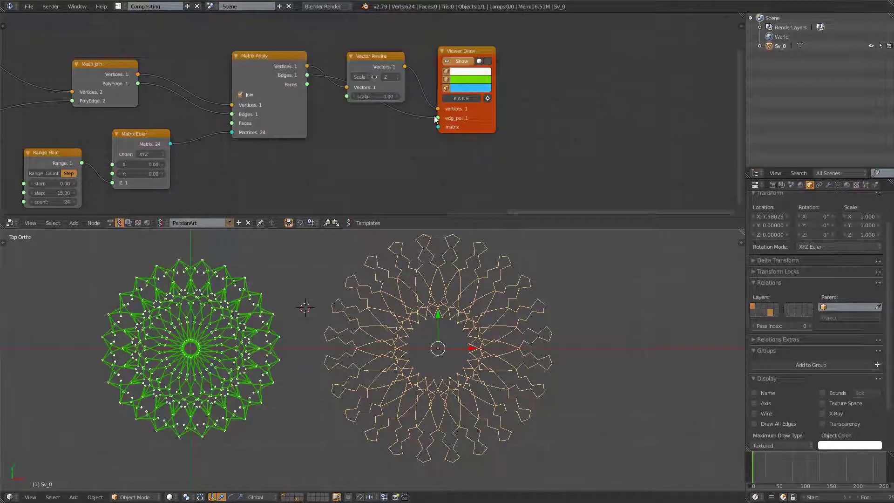
left_click(469, 98)
scroll(265, 319, "down", 4)
key("g")
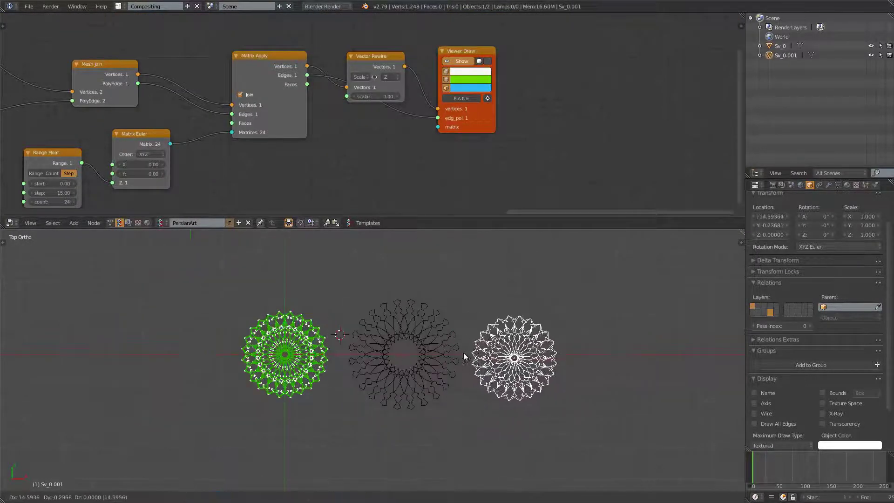
left_click(476, 351)
Resize the newly baked mesh and save the file.
scroll(484, 365, "up", 3)
key("s")
left_click(625, 428)
key("a")
scroll(488, 395, "down", 2)
key("a")
key("ctrl+s")
left_click(393, 363)
Scale and reposition the baked meshes so they line up in a row at about the live pattern's size.
scroll(393, 363, "down", 1)
scroll(350, 350, "up", 1)
scroll(350, 349, "down", 1)
key("s")
left_click(513, 389)
key("g")
left_click(429, 387)
key("s")
left_click(453, 396)
Select both baked meshes and save the file.
middle_click_drag(411, 373, 419, 376, "shift")
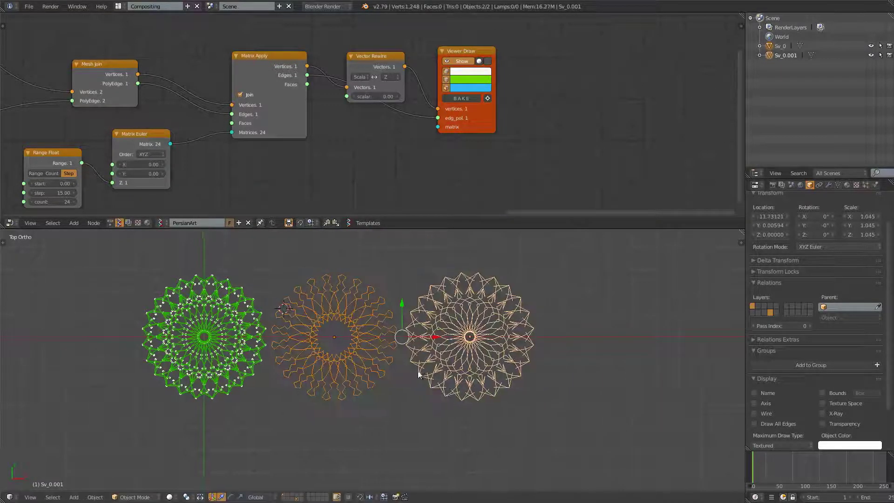
scroll(423, 370, "up", 2)
key("a")
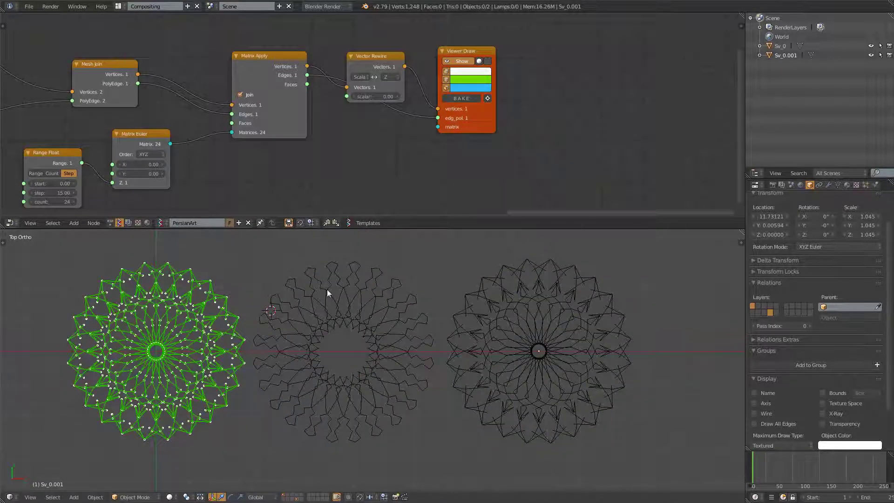
key("a")
middle_click_drag(418, 295, 423, 301, "shift")
key("ctrl+s")
left_click(407, 283)
Set the Range Float count feeding Matrix Euler to 18.
scroll(348, 172, "down", 4)
middle_click_drag(348, 173, 744, 198)
scroll(200, 116, "down", 3)
middle_click_drag(200, 117, 265, 97)
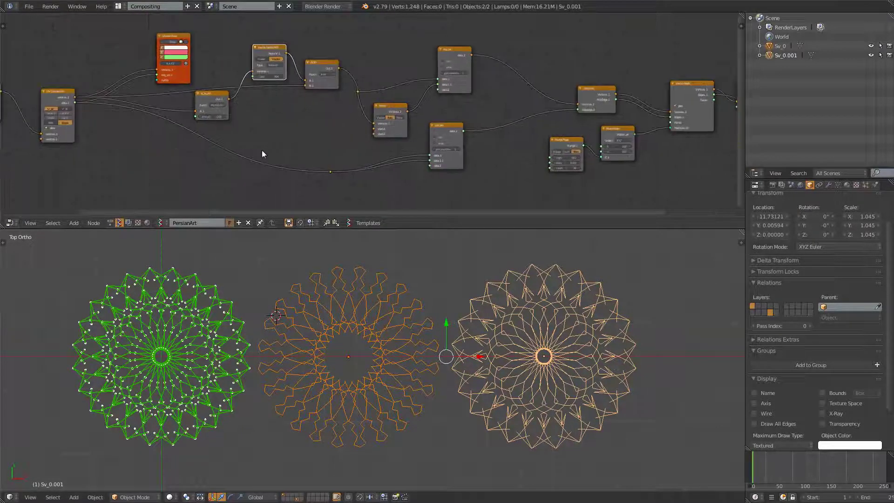
scroll(303, 114, "up", 7)
middle_click_drag(437, 134, 196, 131)
scroll(196, 133, "up", 4)
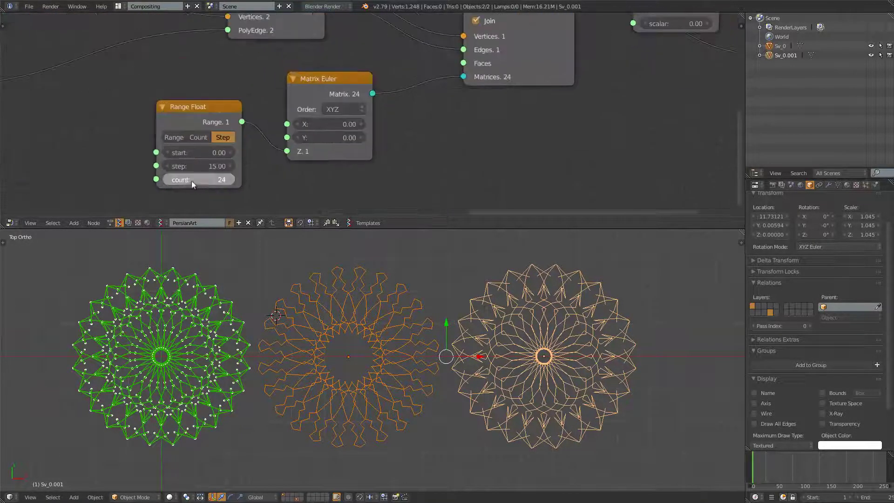
mouse_move(192, 182)
left_mouse_down()
mouse_move(181, 181)
mouse_move(211, 180)
mouse_move(159, 181)
mouse_move(186, 181)
left_mouse_up()
Set the Range Float node feeding Matrix Euler to a step of 10 and a count of 36.
left_click(220, 164)
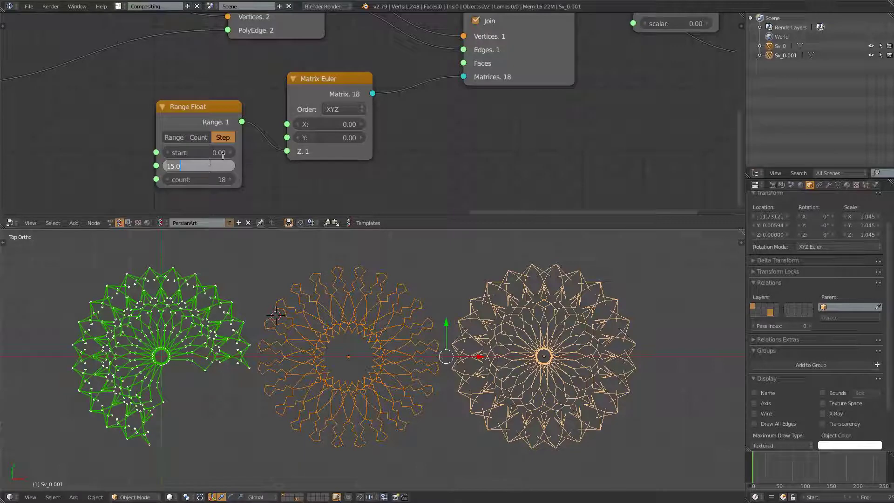
type("10")
key("Return")
left_click(219, 181)
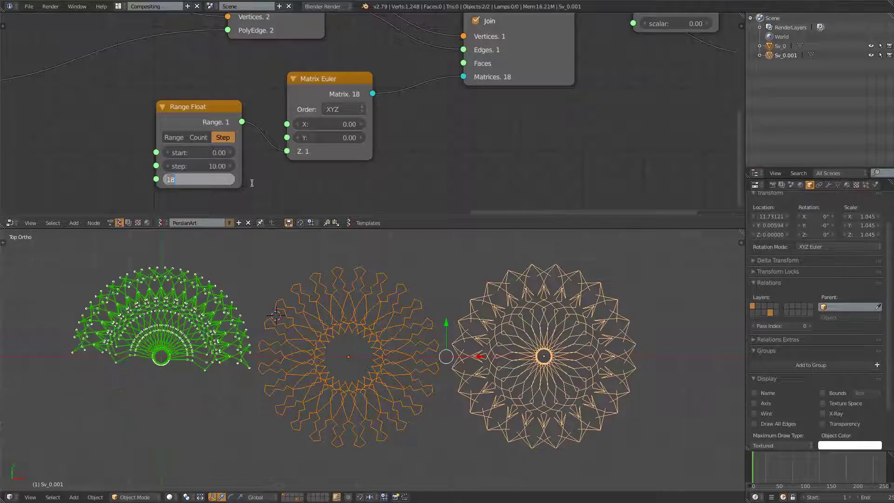
type("36")
key("Return")
scroll(214, 302, "up", 3)
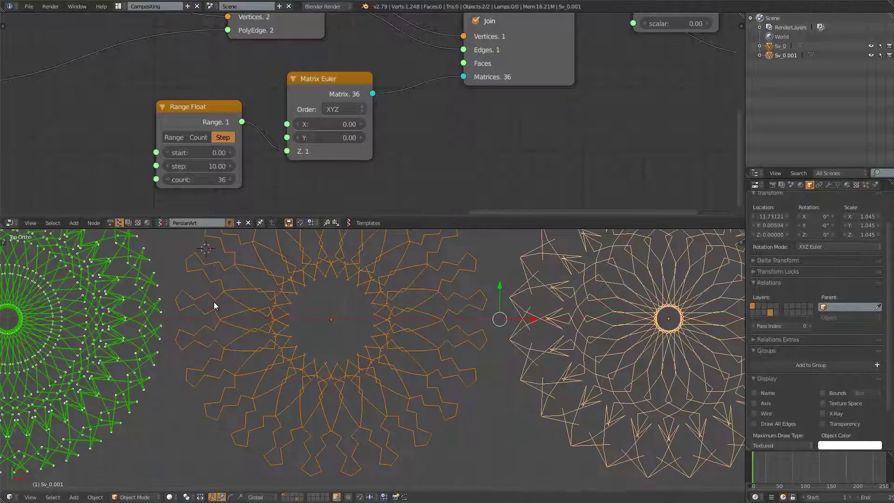
scroll(214, 302, "down", 3)
scroll(207, 208, "down", 4)
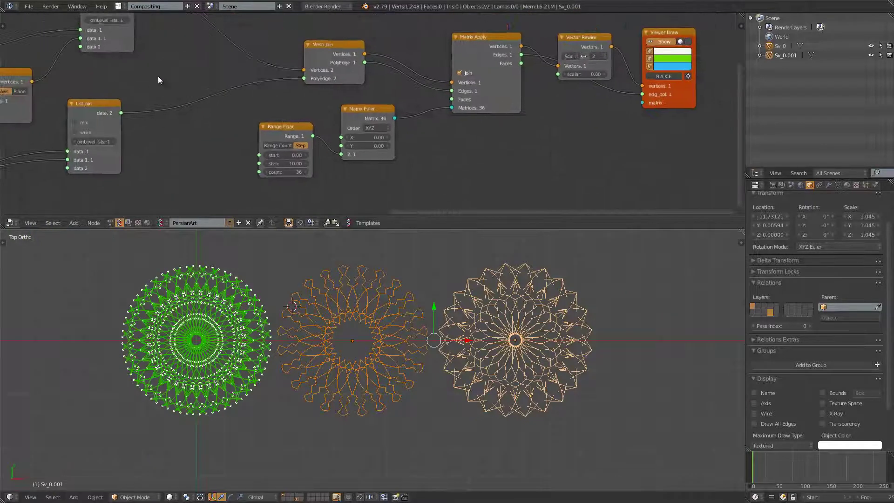
Save the Blender file through Save As under the name art_persian_advanced_003.blend.
left_click(28, 7)
left_click(59, 84)
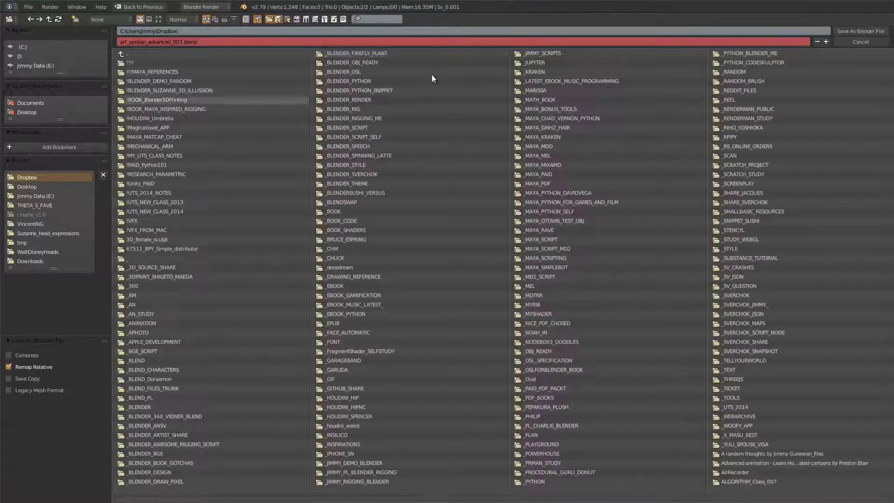
left_click(844, 31)
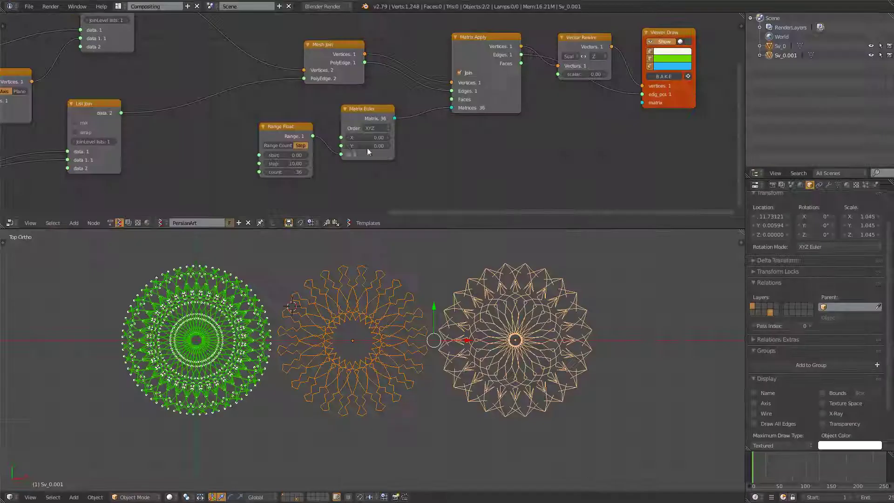
Examine the node tree's overall layout and the three patterns from an angle, and return the 3D view to Top.
scroll(350, 148, "down", 4)
middle_click_drag(295, 125, 399, 138)
middle_click_drag(364, 99, 403, 101)
scroll(323, 105, "down", 3)
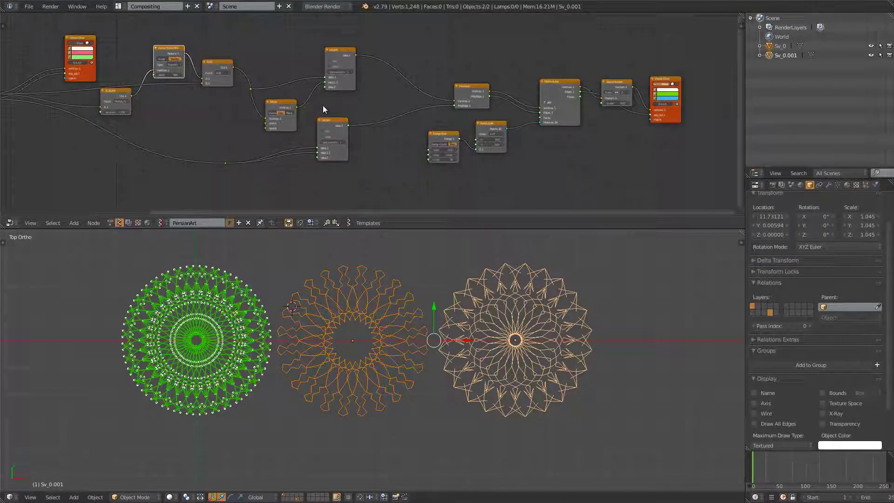
middle_click_drag(296, 260, 298, 375)
left_click(30, 497)
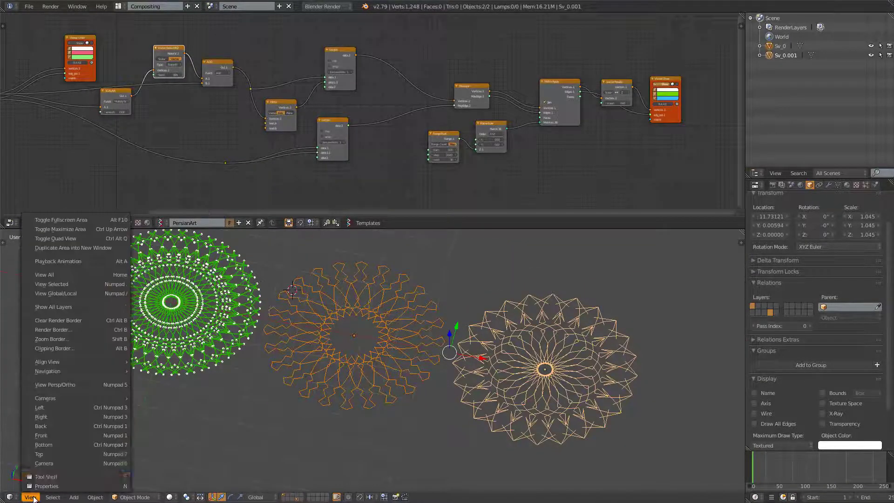
left_click(39, 454)
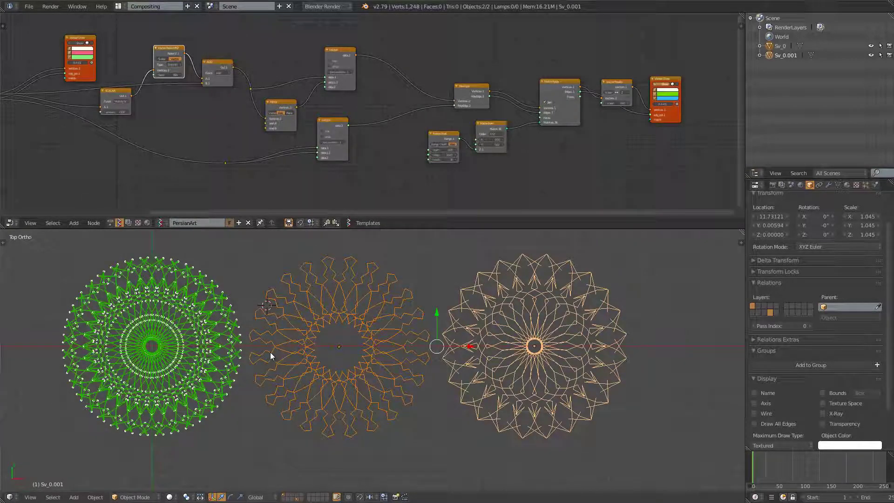
scroll(381, 136, "down", 3)
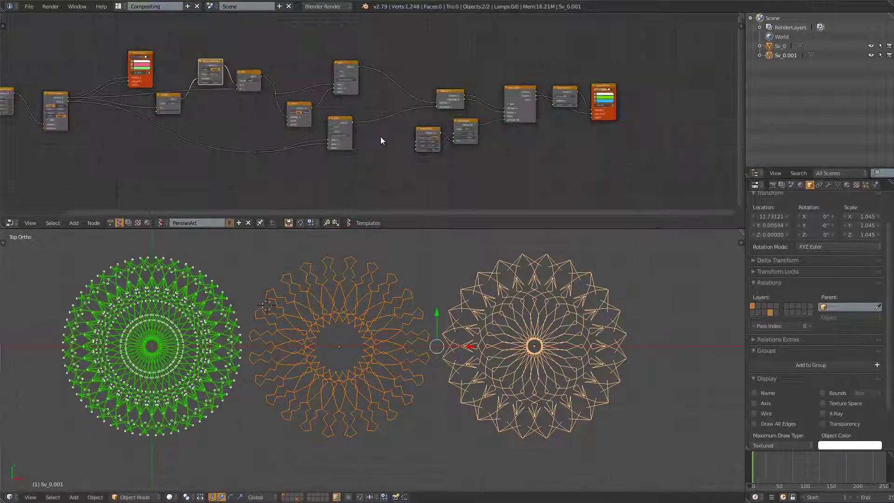
middle_click_drag(371, 135, 384, 146)
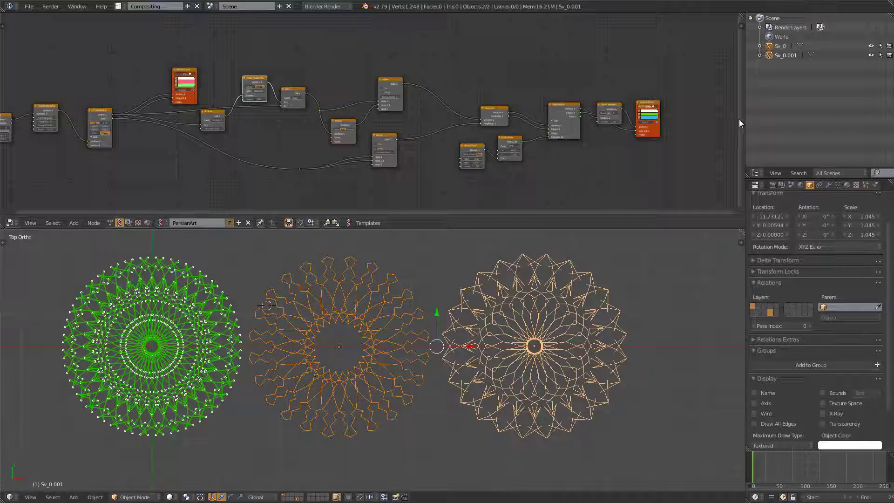
Widen the node editor and 3D view area slightly, and move the first Viewer Draw node closer to the UV Connection node.
left_click_drag(745, 117, 764, 117)
middle_click_drag(128, 174, 248, 156)
scroll(247, 156, "up", 5)
mouse_move(222, 125)
middle_mouse_down()
mouse_move(351, 157)
mouse_move(331, 172)
middle_mouse_up()
scroll(351, 156, "up", 2)
left_click(391, 61)
left_click(397, 65)
left_click_drag(396, 67, 355, 55)
scroll(294, 112, "down", 1)
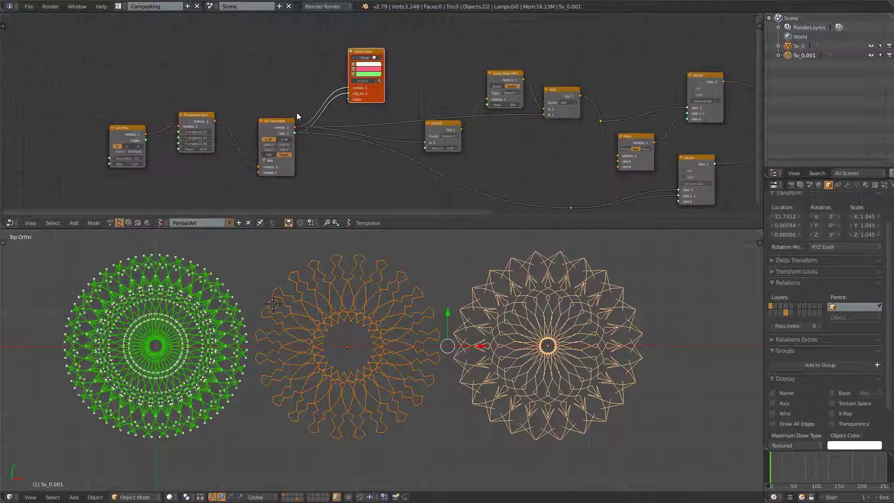